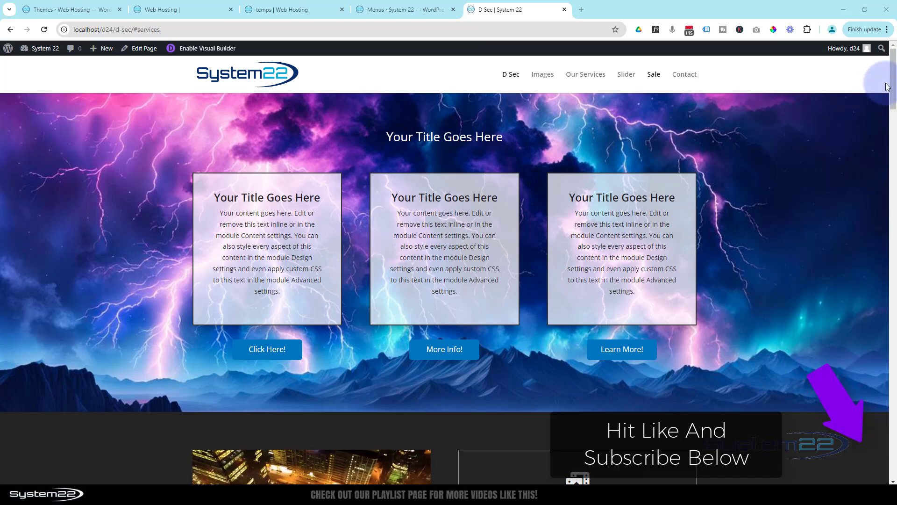
drag(894, 88, 894, 347)
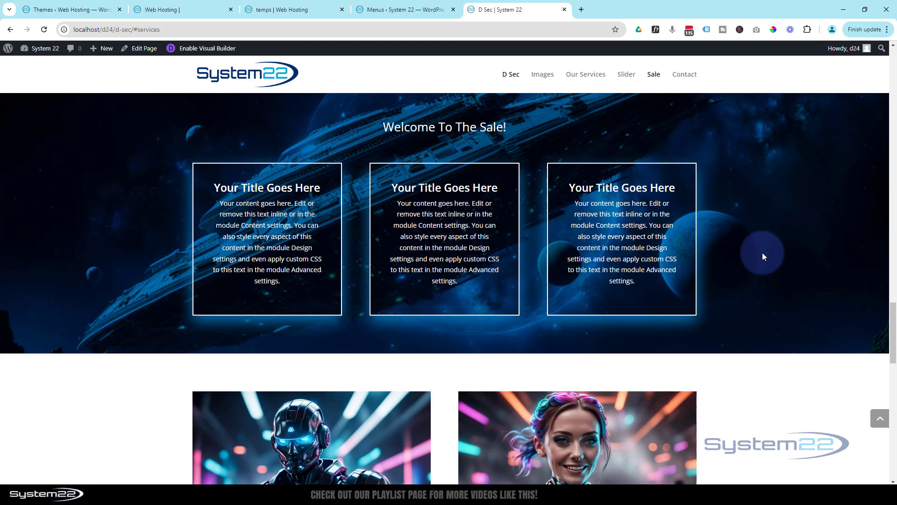
Step: From the home page, follow the Sale menu link twice to the D Sec sale section
click(248, 81)
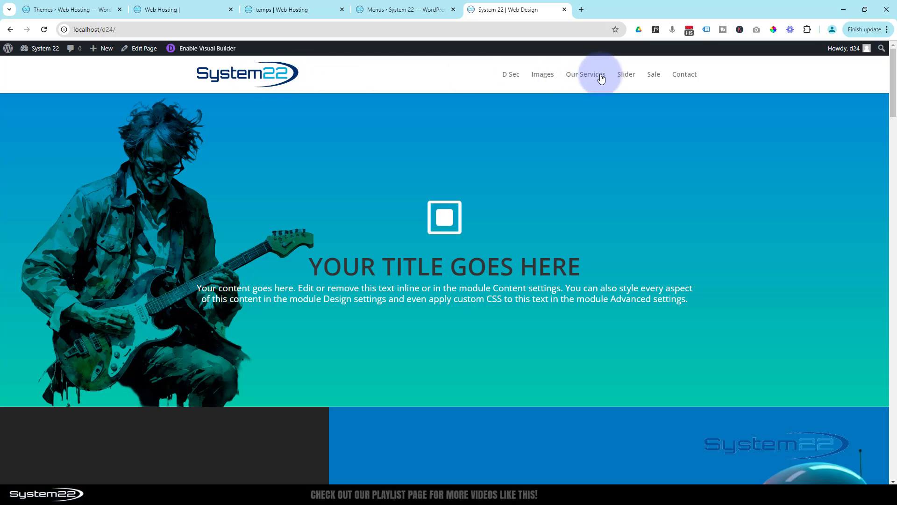
click(654, 74)
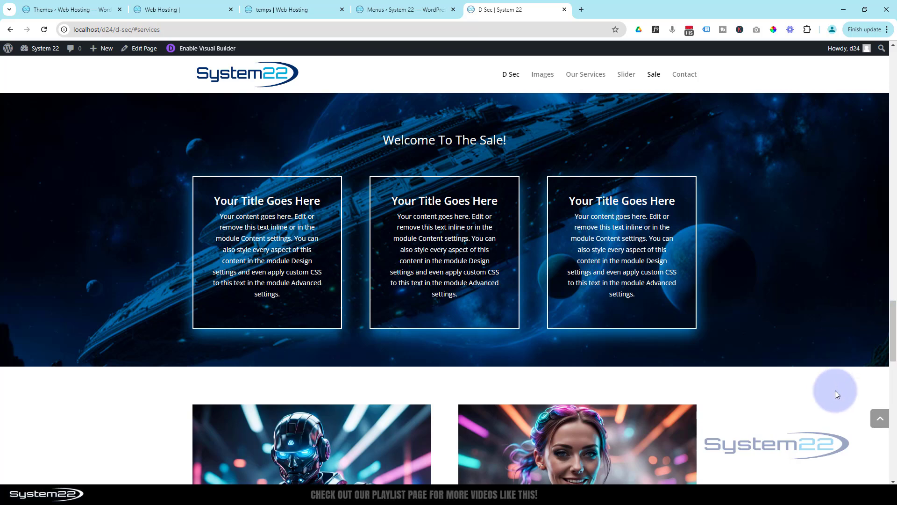
scroll(826, 367, up, 4)
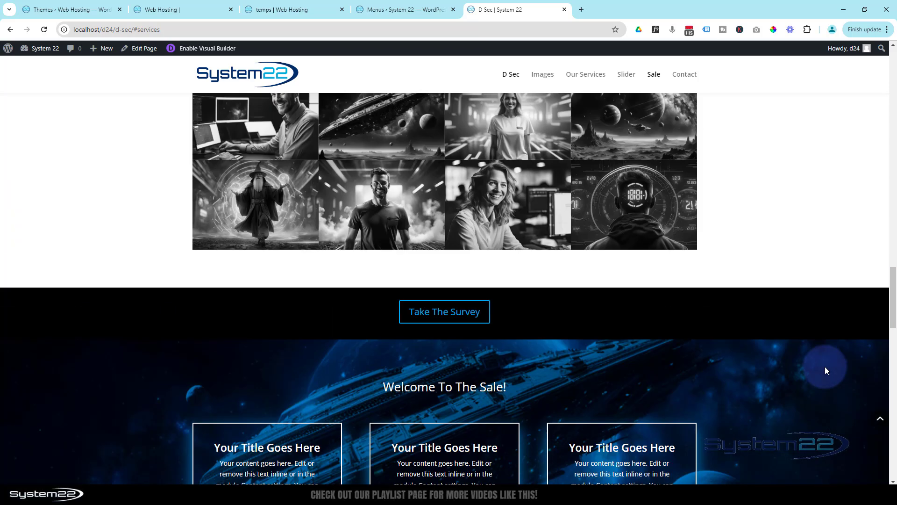
scroll(825, 367, up, 5)
scroll(825, 366, up, 5)
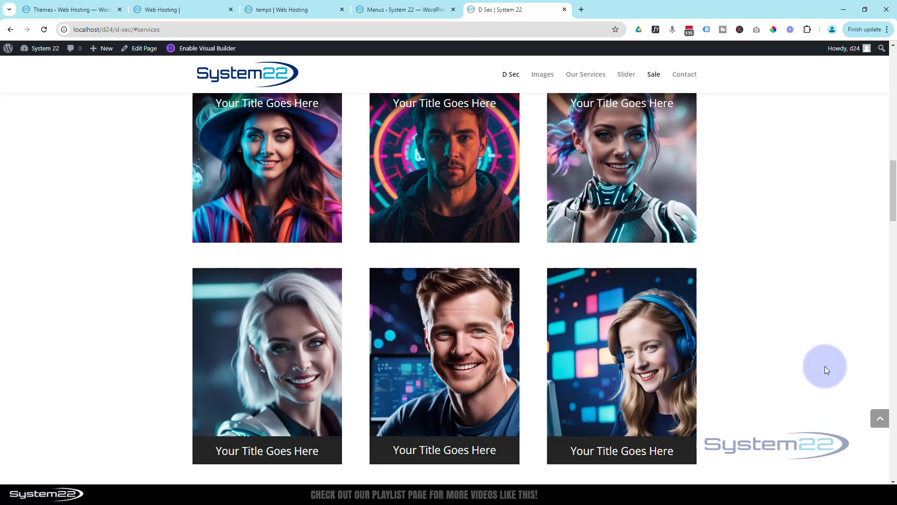
scroll(825, 366, up, 5)
scroll(825, 366, up, 5)
scroll(824, 366, up, 5)
scroll(826, 366, up, 2)
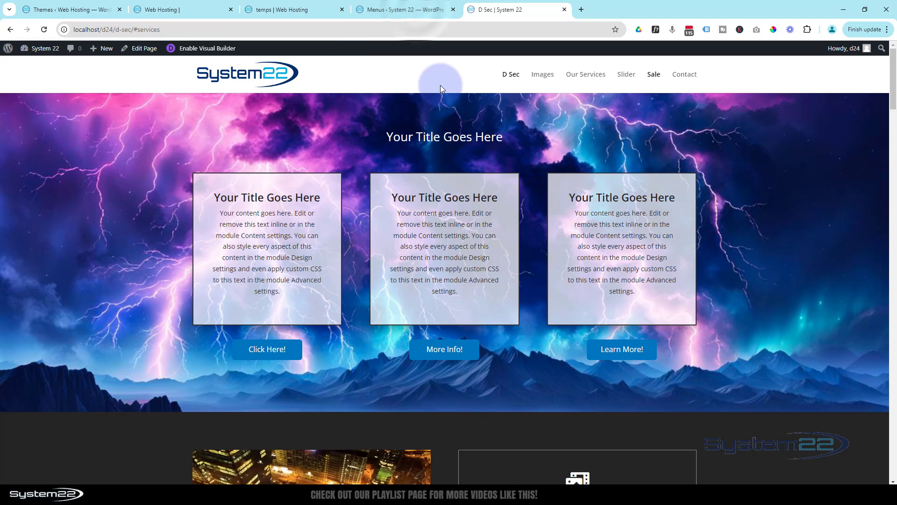
click(654, 74)
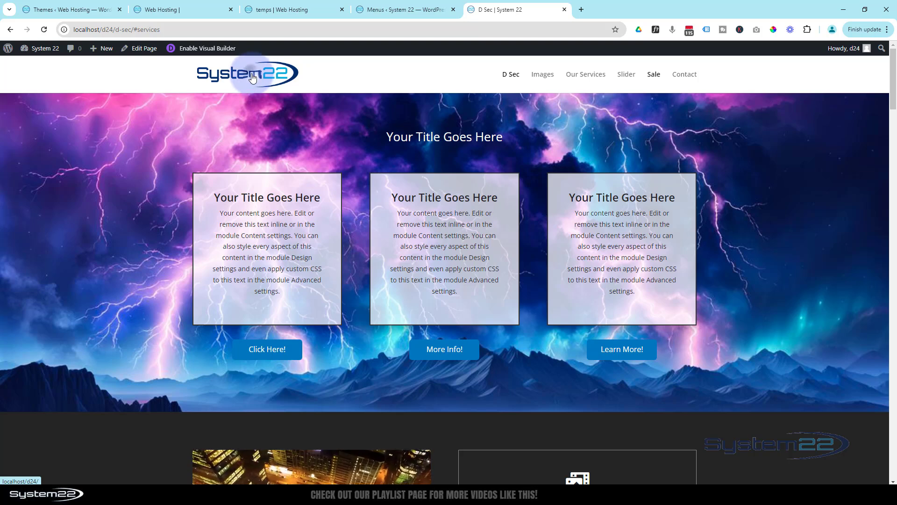
click(252, 76)
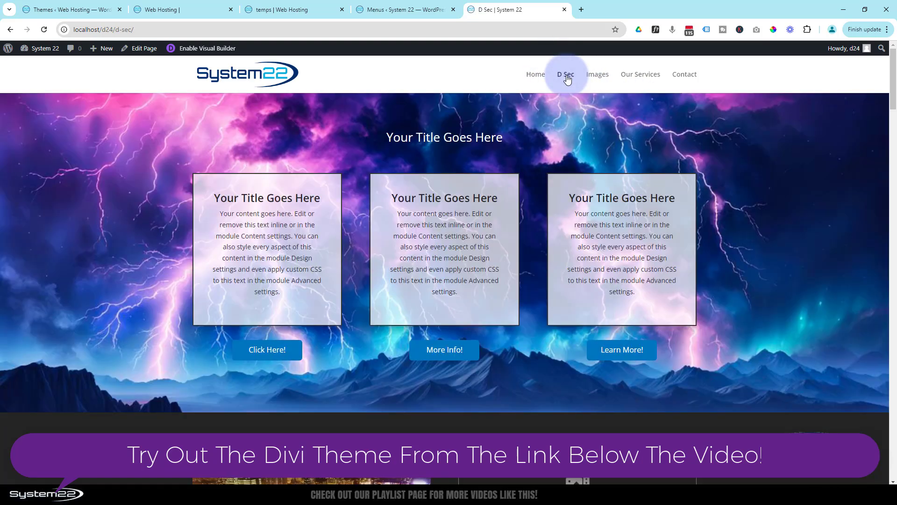
scroll(507, 210, down, 5)
scroll(509, 210, down, 5)
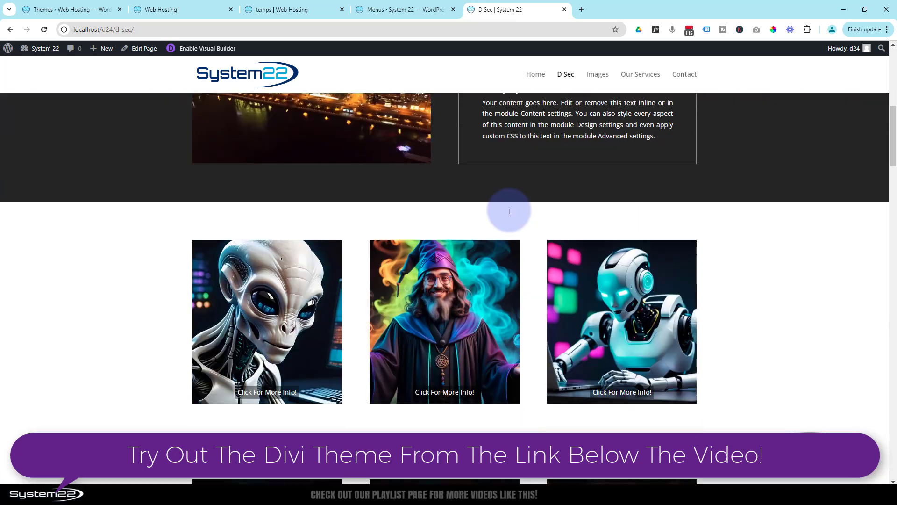
scroll(510, 209, down, 4)
scroll(509, 209, down, 3)
scroll(509, 209, down, 3)
scroll(509, 209, down, 3)
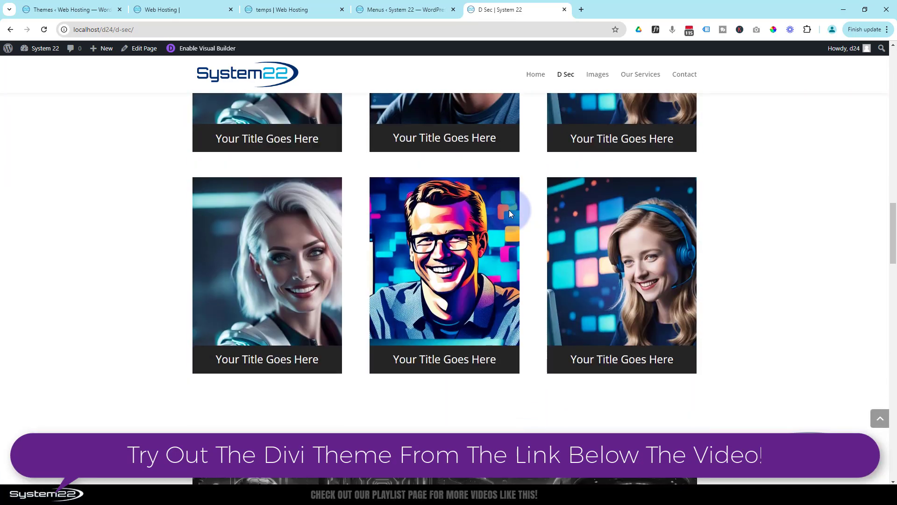
scroll(509, 209, down, 5)
scroll(509, 209, down, 4)
scroll(510, 210, down, 3)
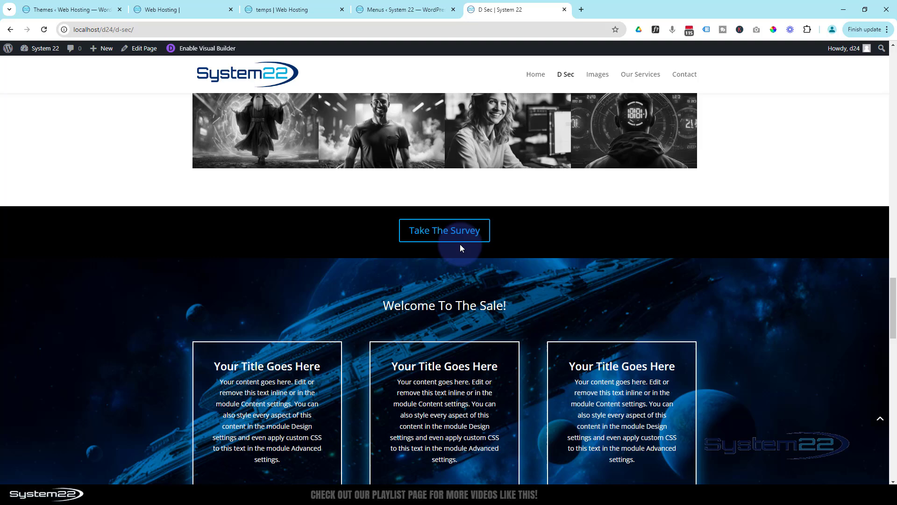
scroll(223, 316, down, 2)
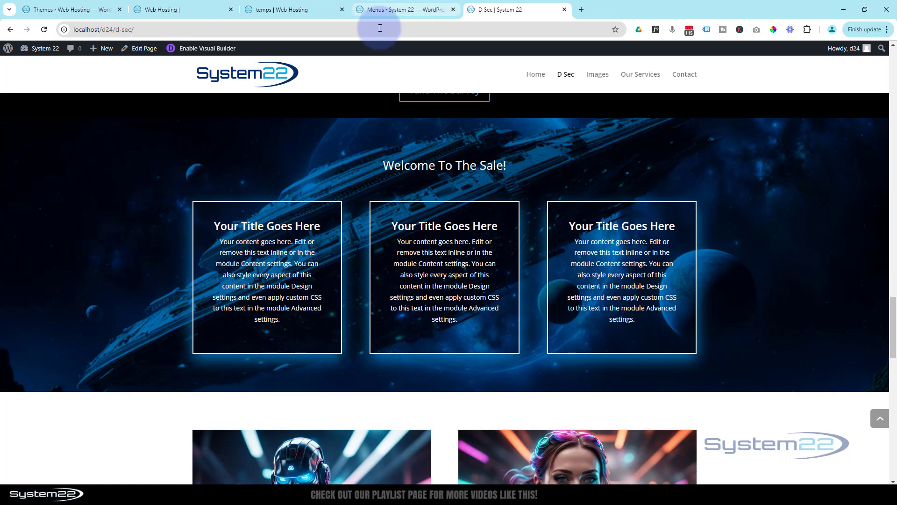
Step: Open D Sec in the visual builder and show the Welcome To The Sale! section's advanced settings
click(210, 48)
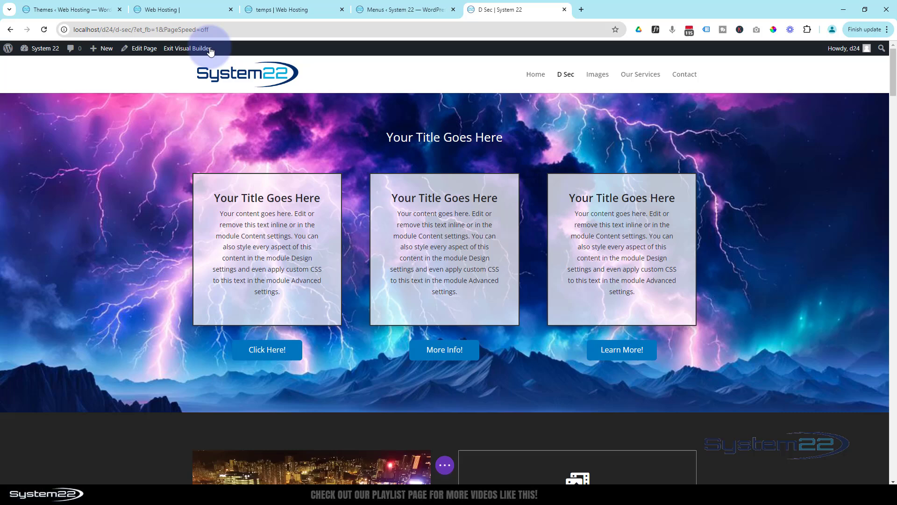
scroll(216, 119, down, 5)
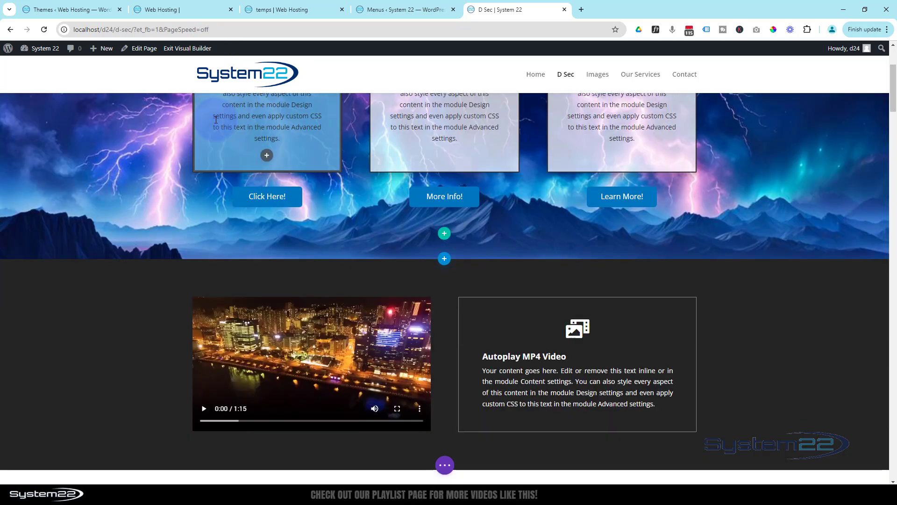
scroll(215, 119, down, 5)
scroll(215, 120, down, 4)
scroll(215, 120, down, 5)
scroll(215, 120, down, 3)
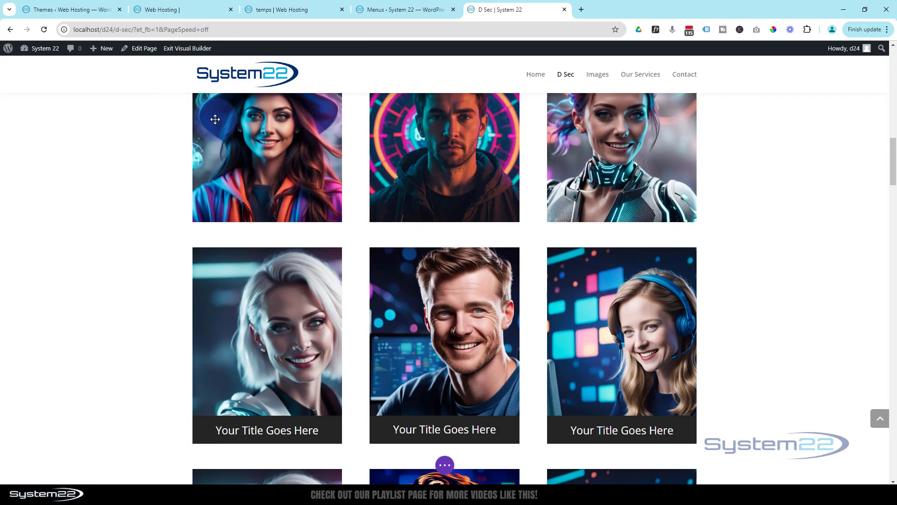
scroll(215, 119, down, 3)
scroll(215, 119, down, 3)
scroll(215, 119, down, 5)
scroll(215, 120, down, 5)
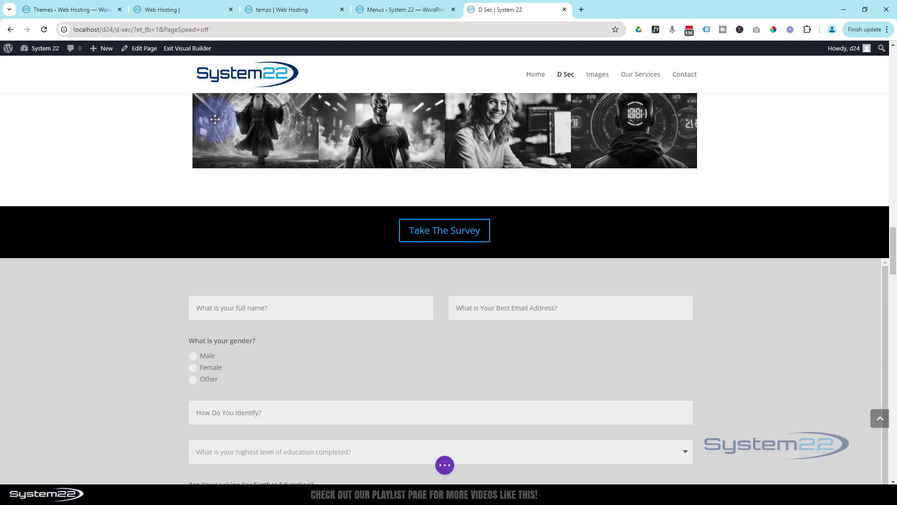
scroll(215, 119, down, 4)
scroll(215, 119, down, 4)
scroll(216, 120, down, 5)
scroll(215, 120, up, 3)
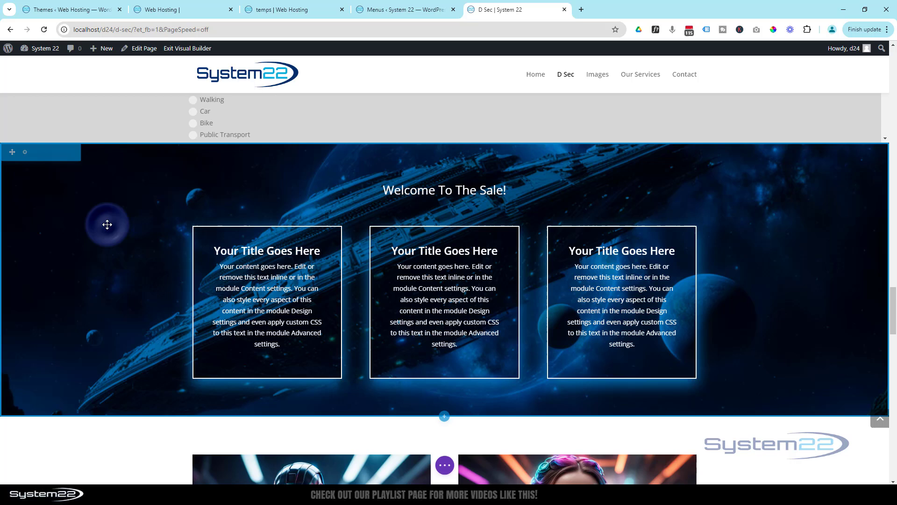
mouse_move(25, 156)
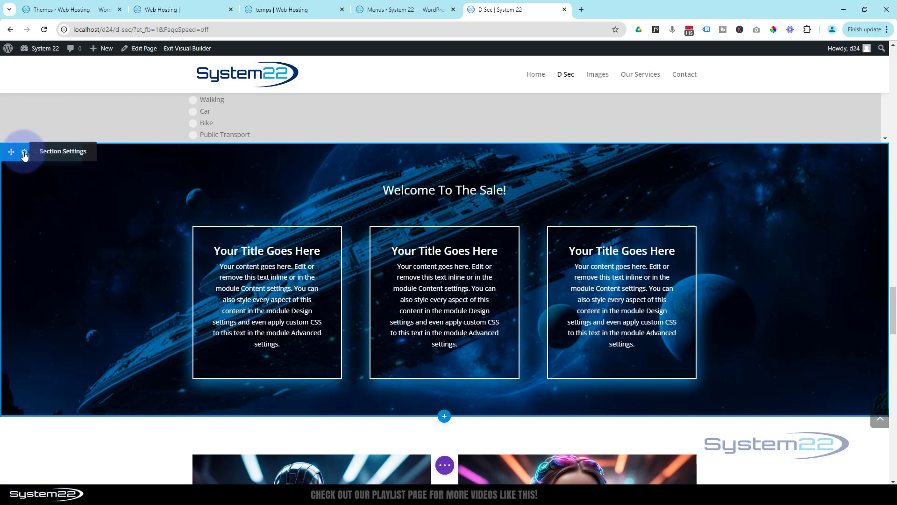
click(24, 152)
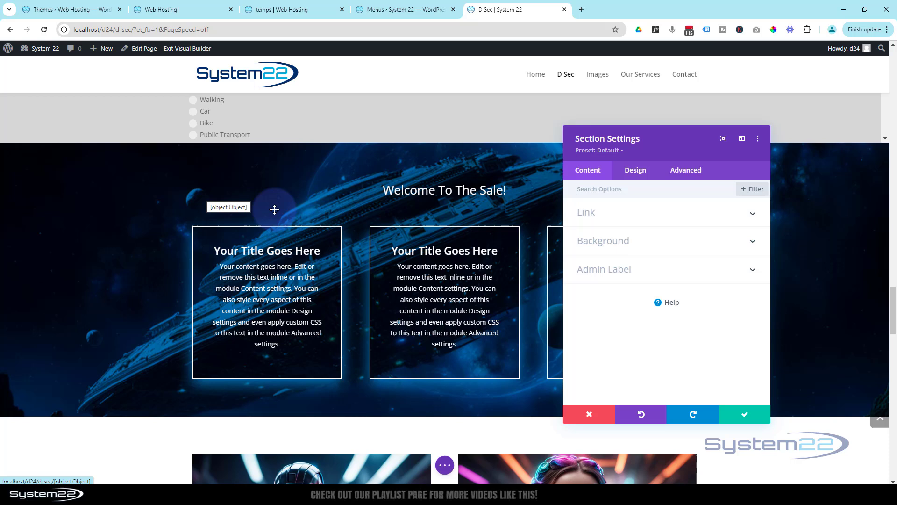
click(689, 175)
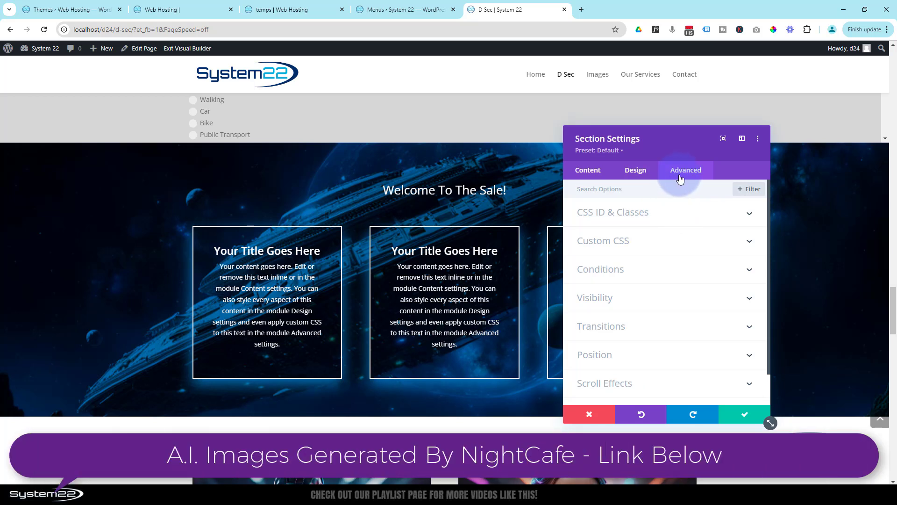
Step: Replace the section's CSS ID 'services' with 'sales' and apply it
click(690, 216)
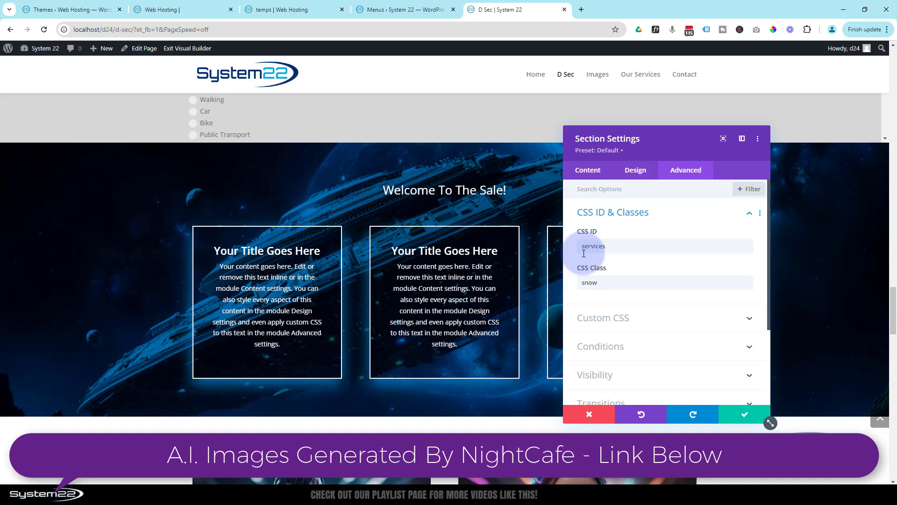
double_click(614, 246)
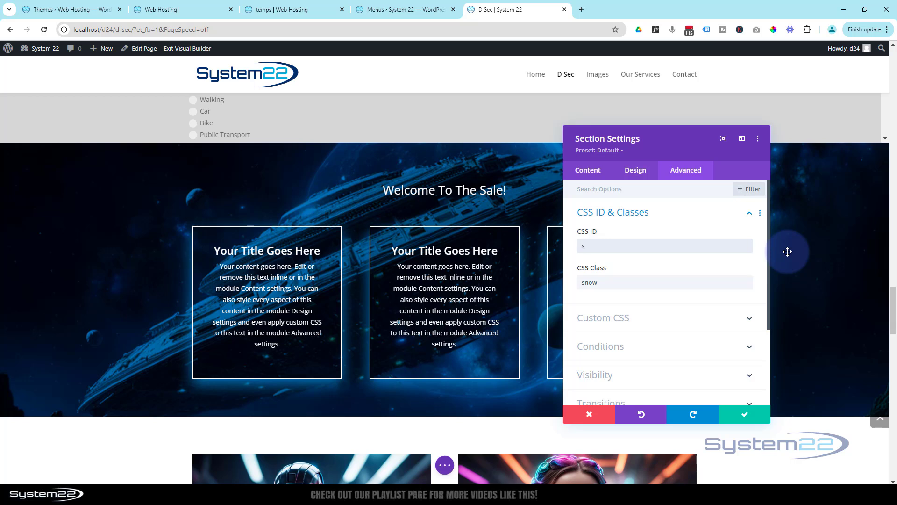
text(ales)
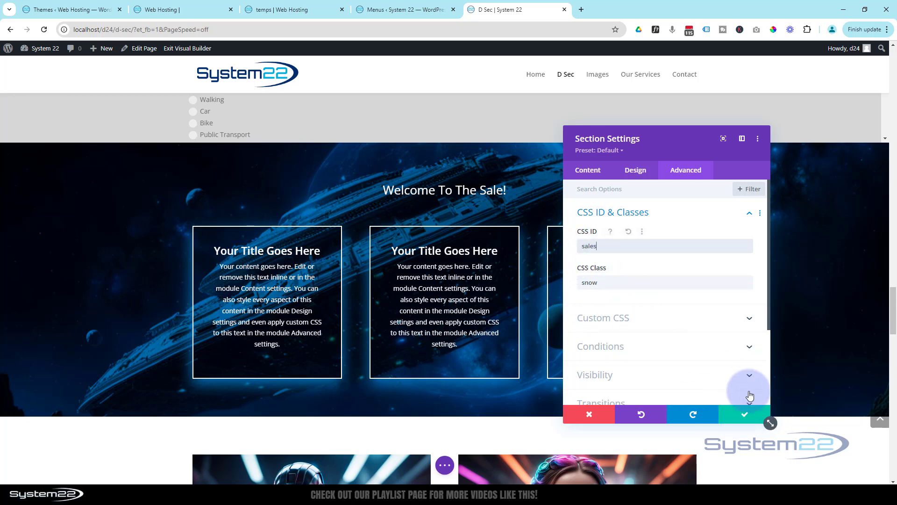
click(745, 414)
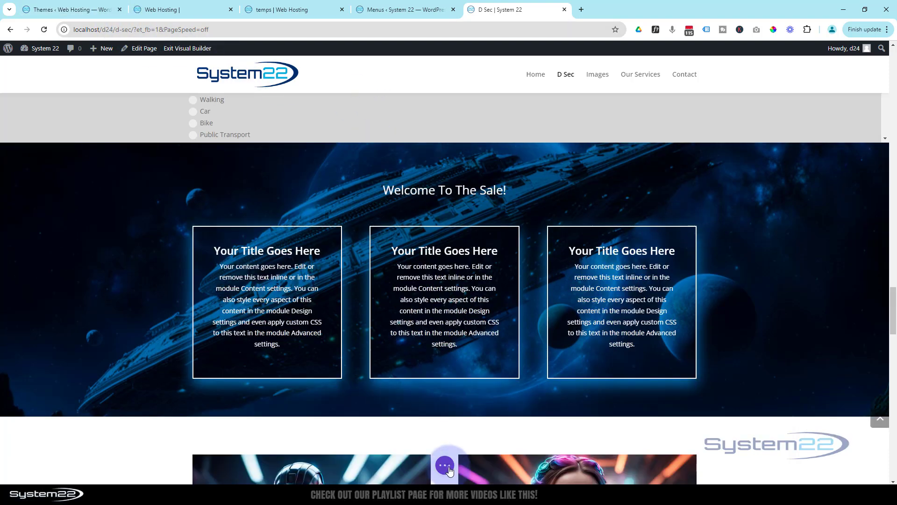
click(445, 465)
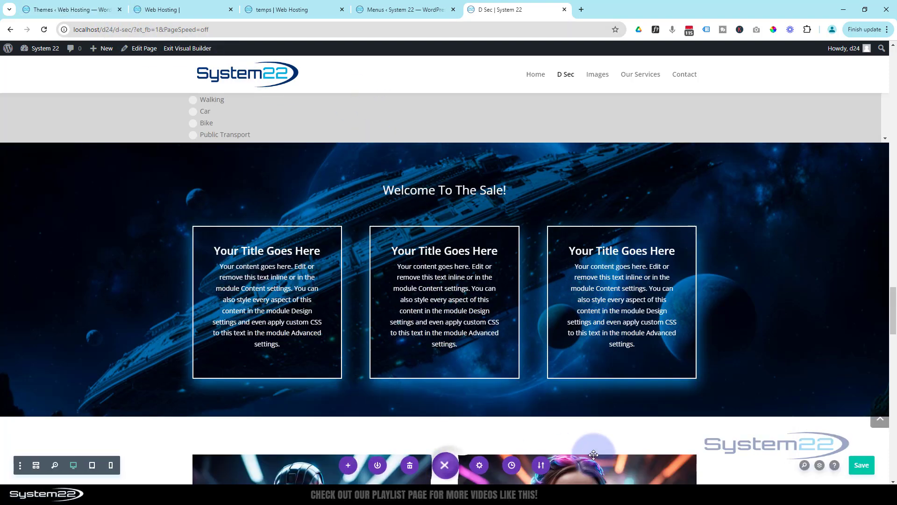
Step: Save the D Sec page changes and return to the site's home page
click(863, 465)
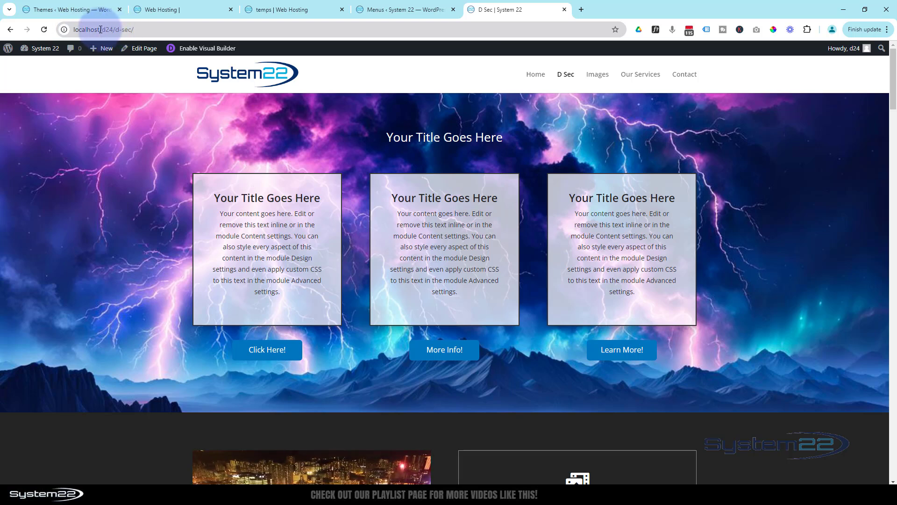
drag(102, 29, 145, 29)
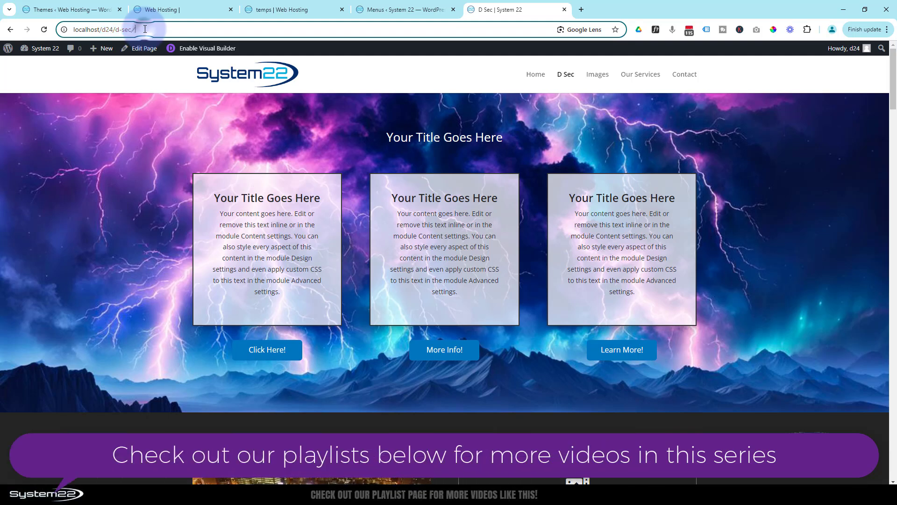
triple_click(144, 29)
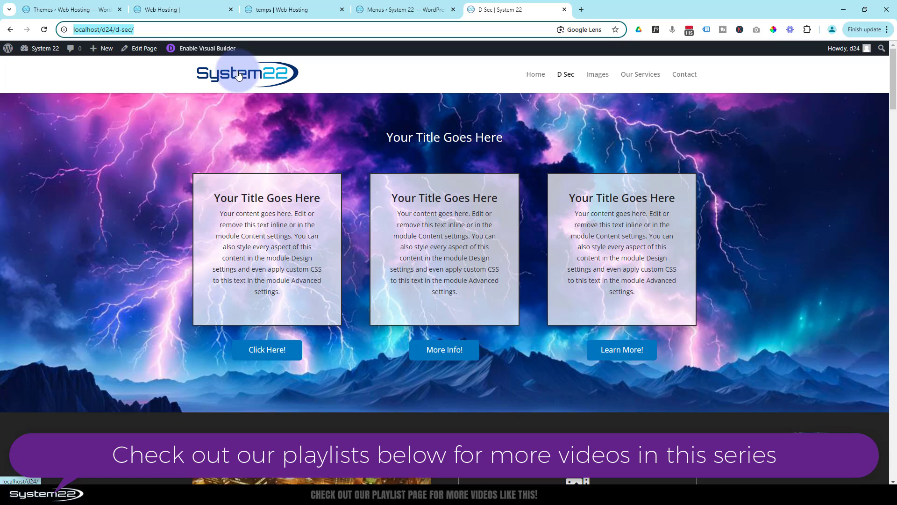
click(239, 75)
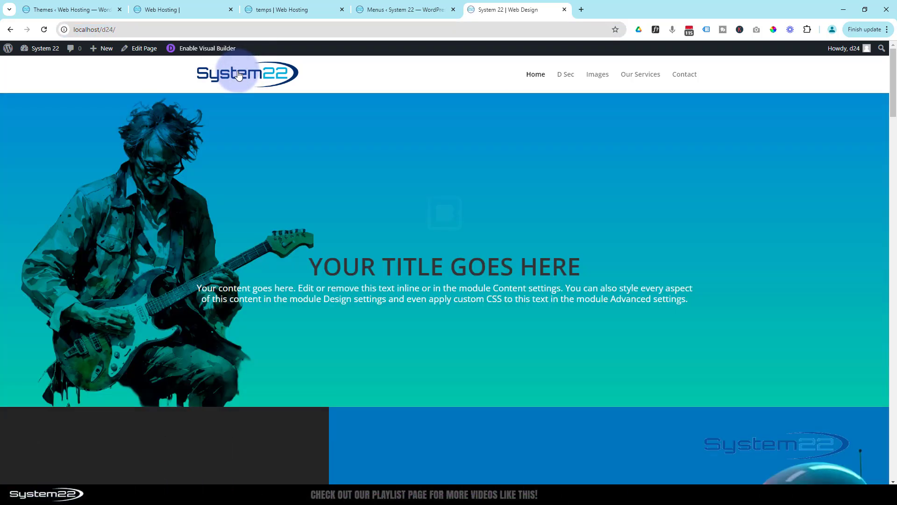
scroll(390, 149, down, 5)
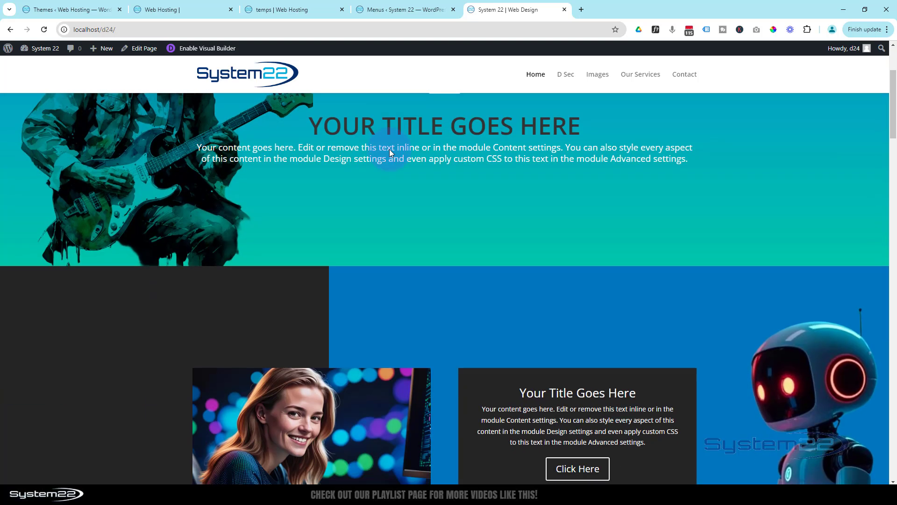
scroll(389, 149, down, 5)
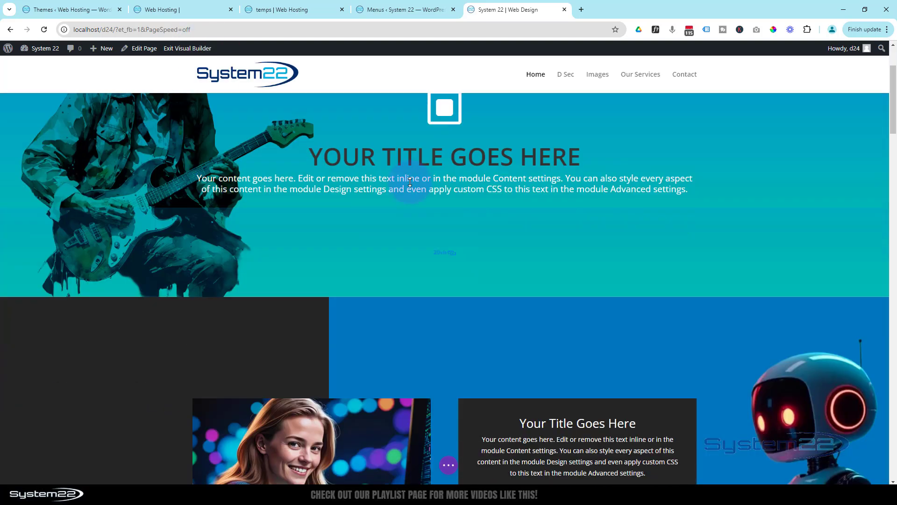
scroll(409, 186, down, 5)
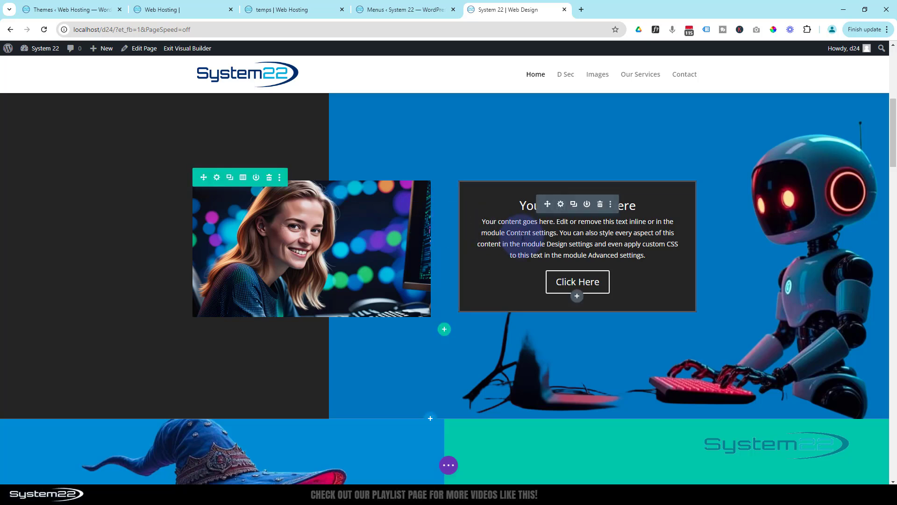
Step: In the call-to-action module settings, replace the 'Click Here' button text with 'Sale On Now!'
click(561, 204)
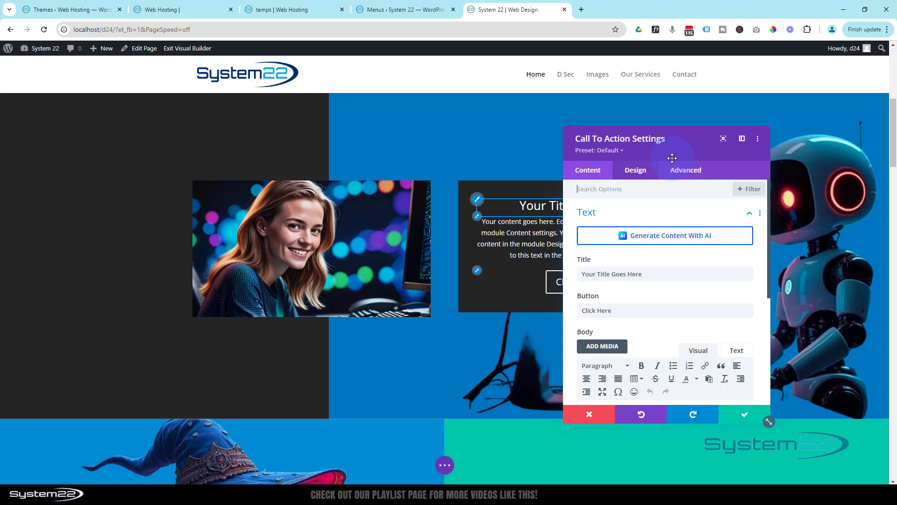
drag(672, 158, 315, 147)
click(257, 300)
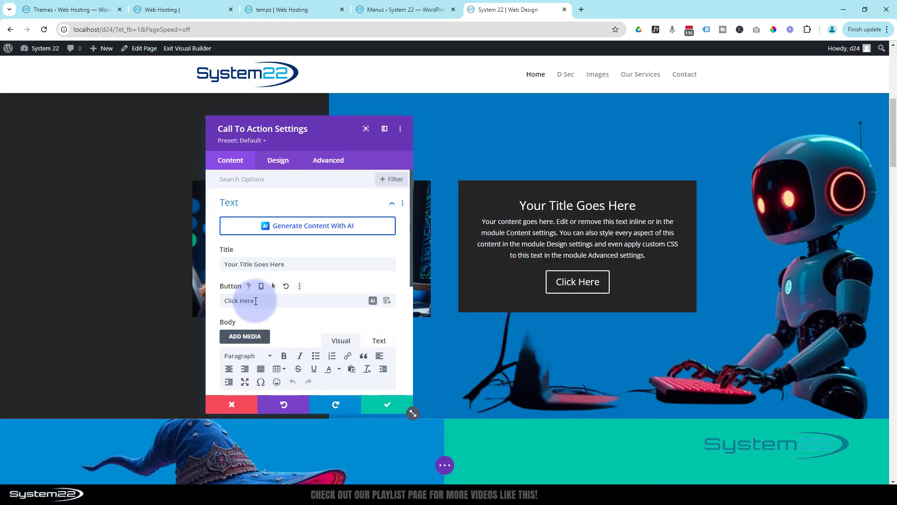
drag(257, 301, 223, 300)
text(S)
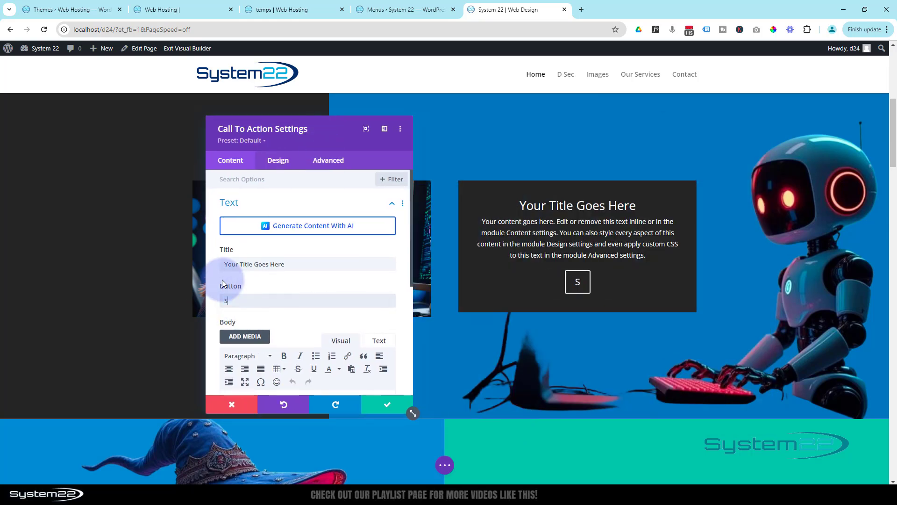
text(ale On Now!)
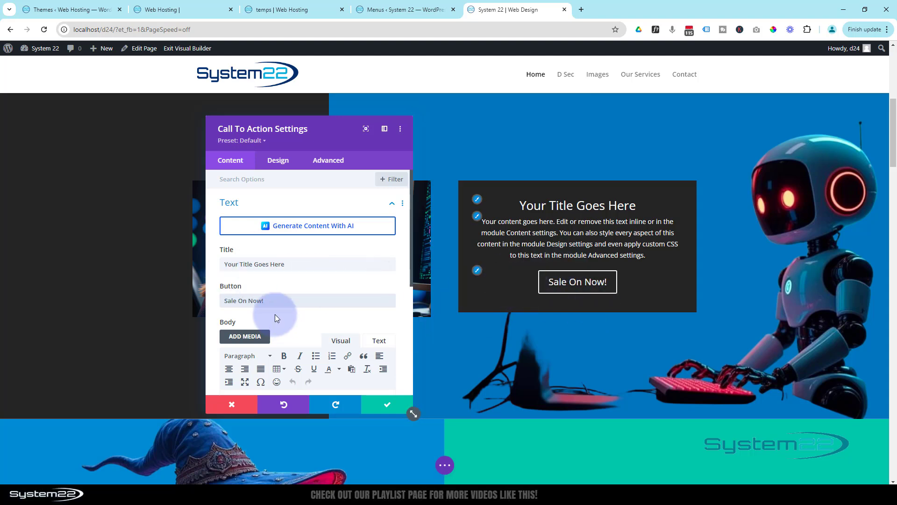
scroll(285, 282, down, 5)
scroll(286, 283, down, 5)
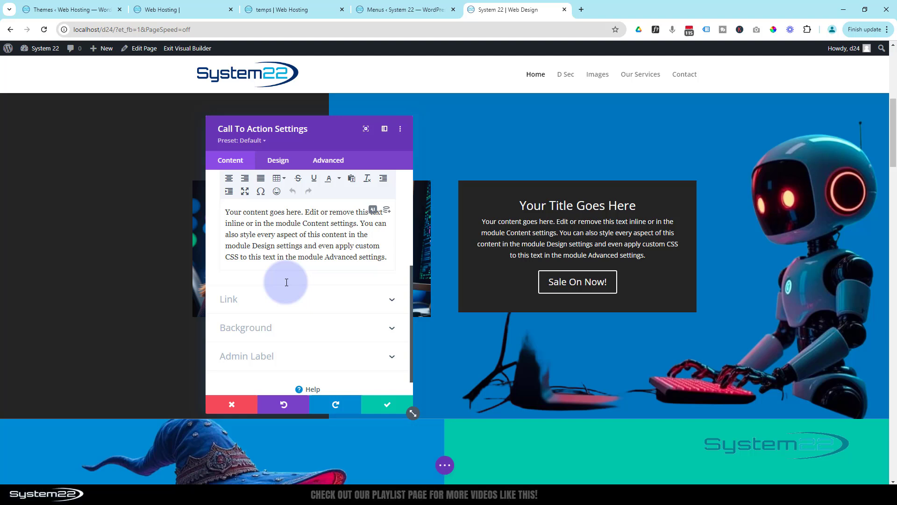
Step: Replace the '#' Button Link URL with the pasted D Sec address plus '#sales'
click(230, 282)
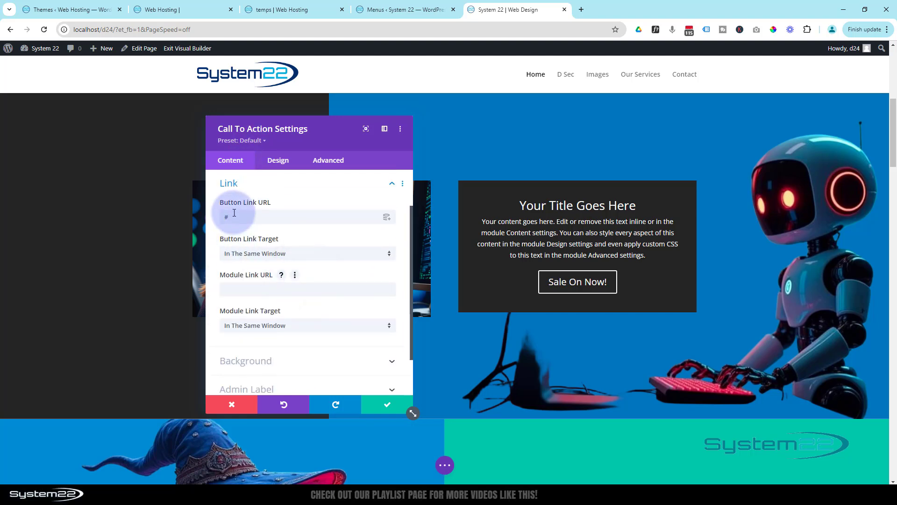
drag(236, 217, 215, 224)
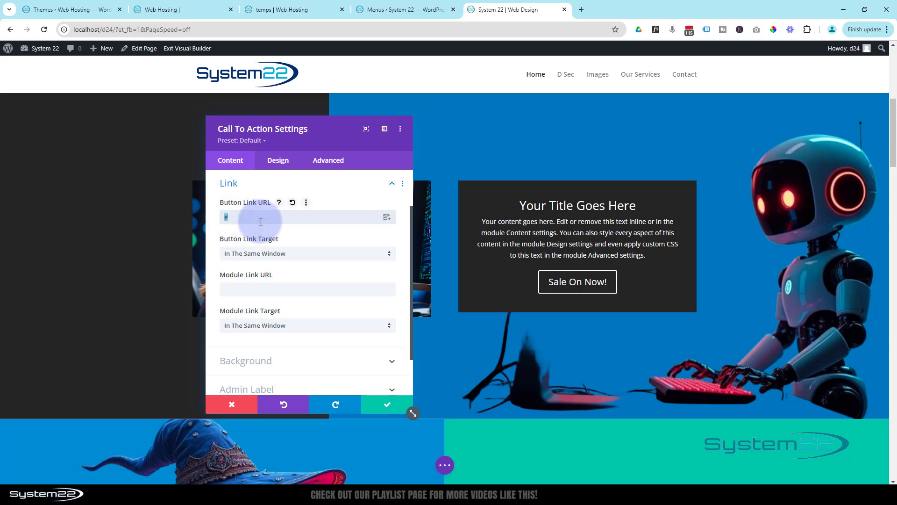
text(http://localhost/d24/d-sec/)
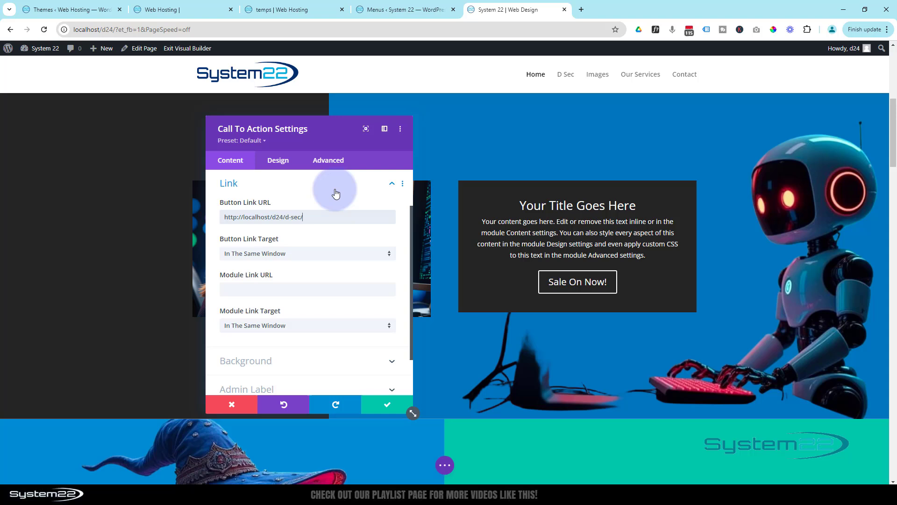
text(#s)
text(ales)
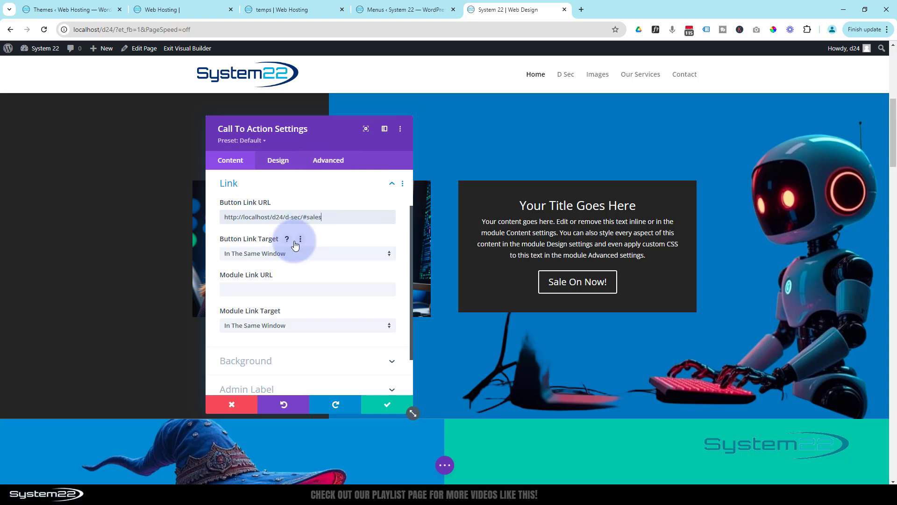
Step: Save the Home page, exit the builder, and test the Sale On Now! button
click(384, 405)
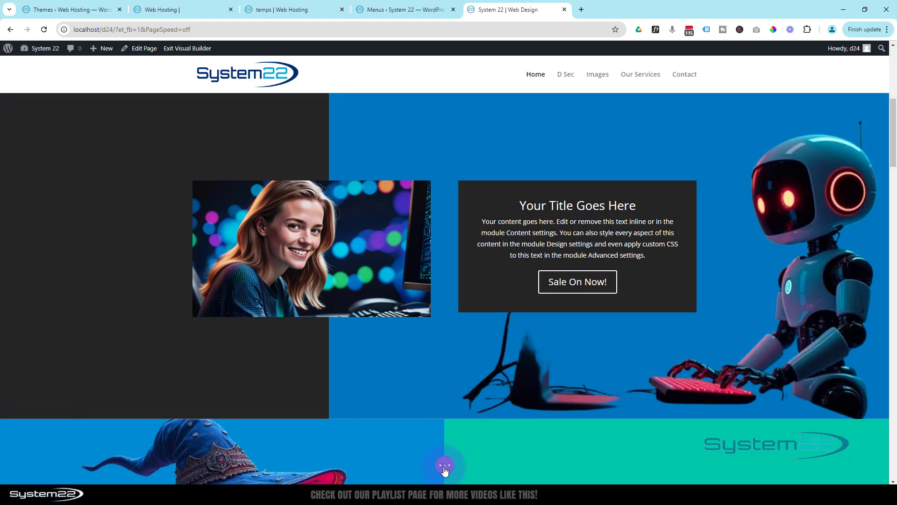
click(444, 465)
click(862, 465)
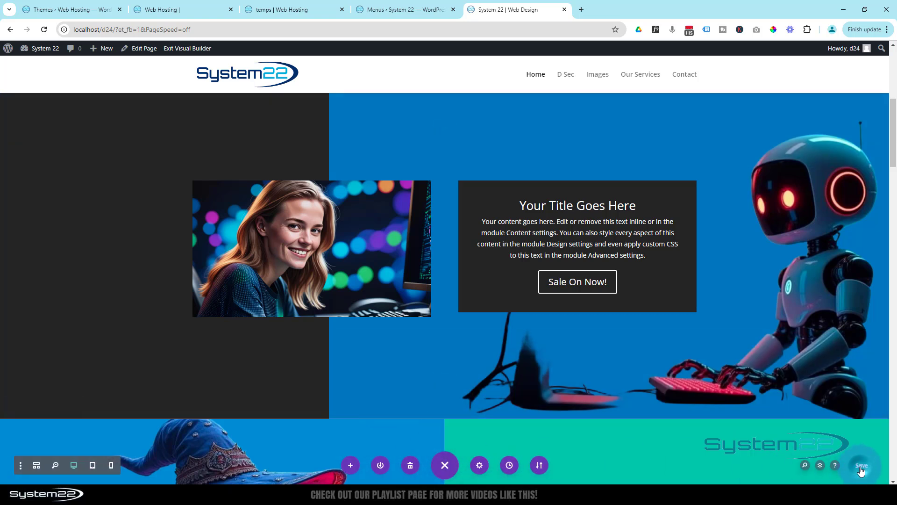
click(187, 48)
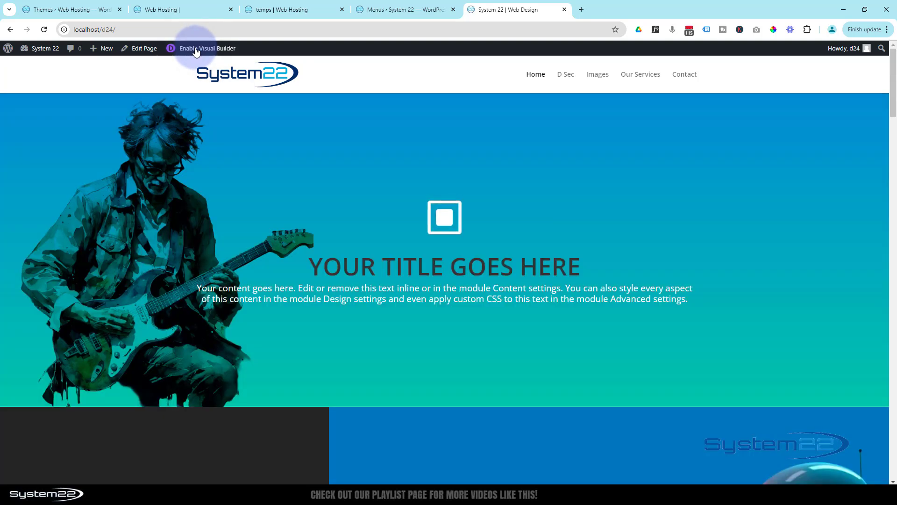
scroll(339, 210, down, 2)
scroll(343, 208, down, 3)
scroll(342, 208, down, 2)
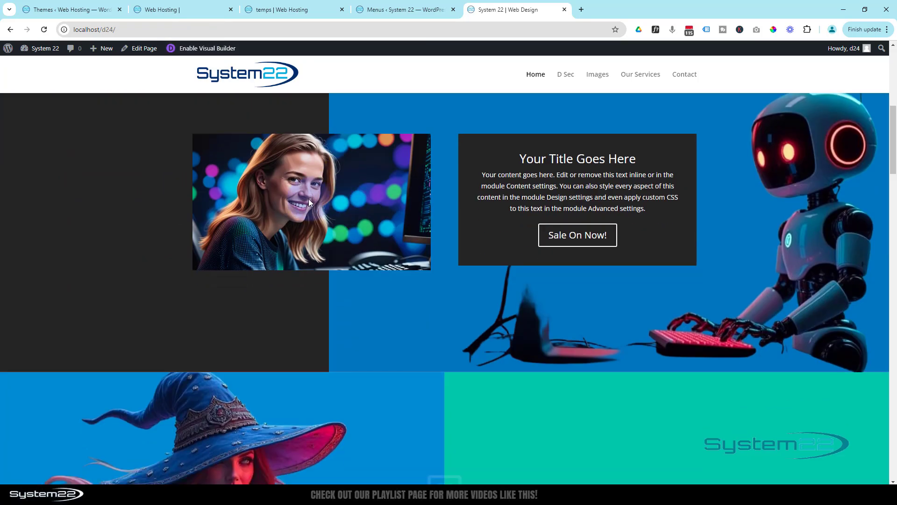
click(573, 237)
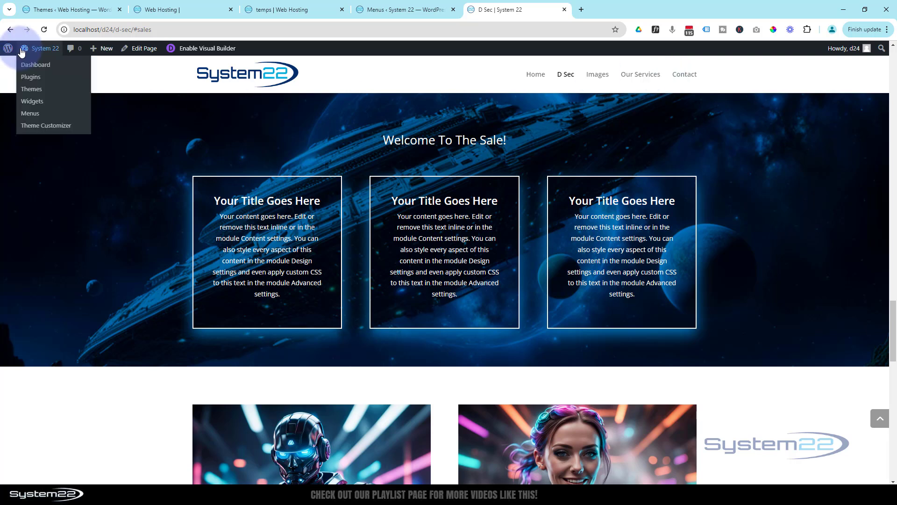
mouse_move(41, 48)
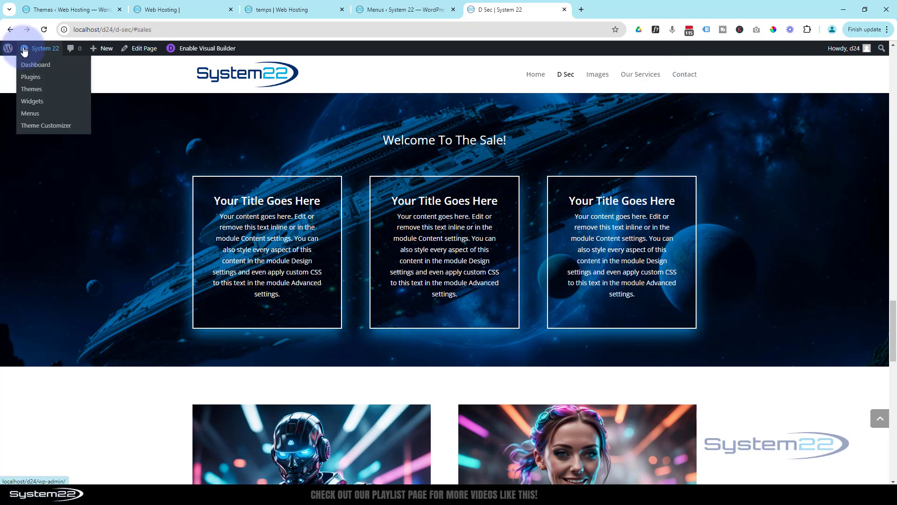
Step: Go from the Dashboard to Appearance > Menus, keeping the hp menu selected
click(28, 67)
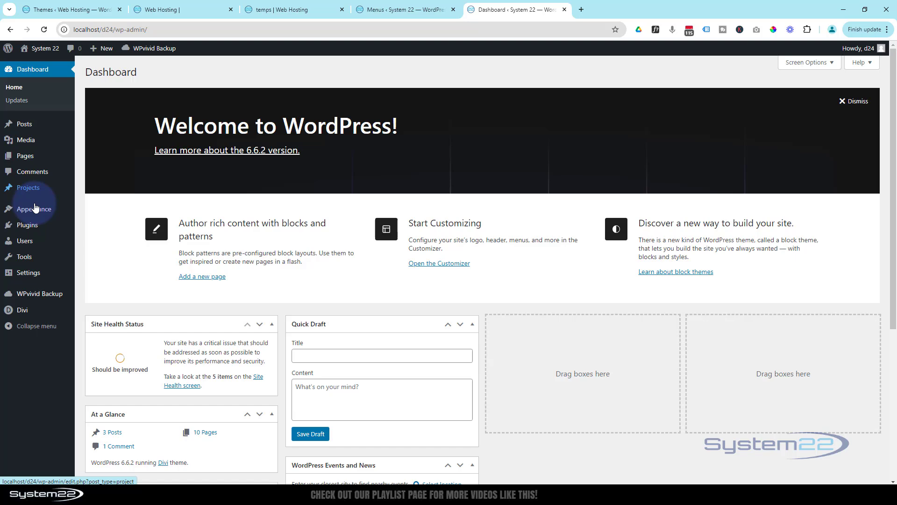
mouse_move(34, 209)
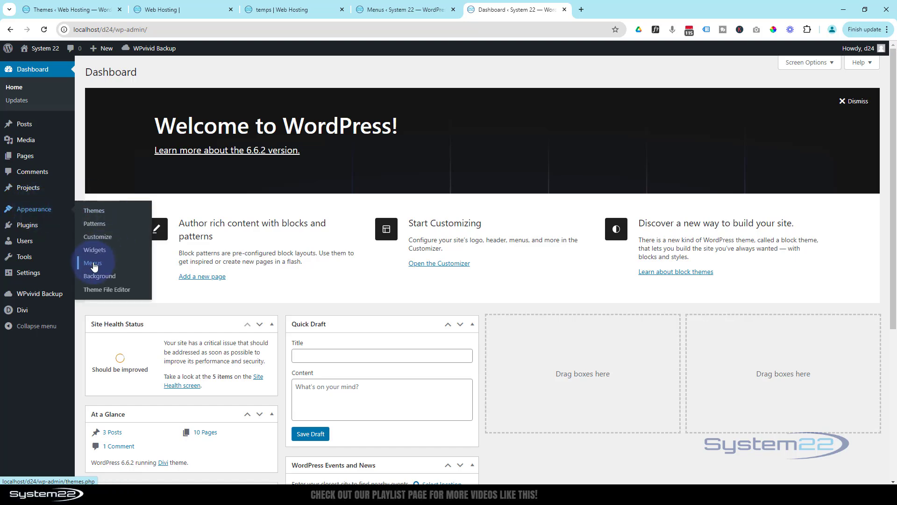
click(93, 263)
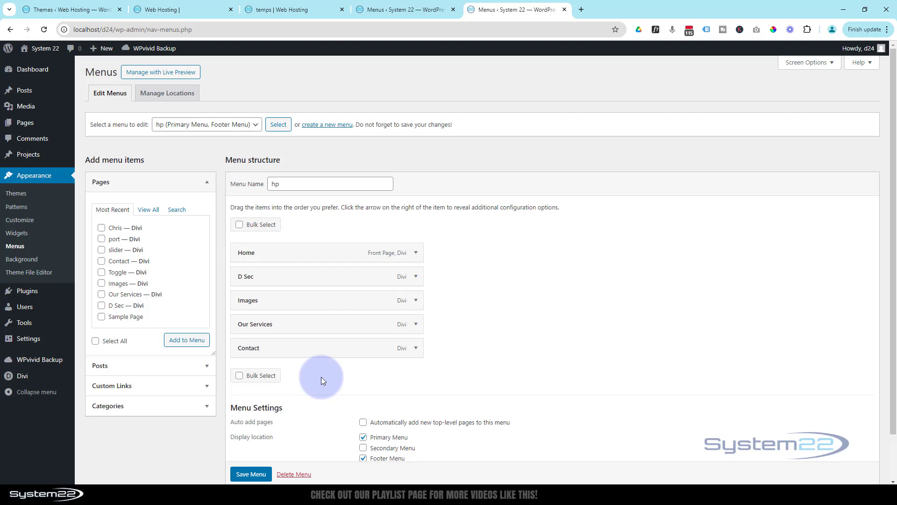
click(249, 124)
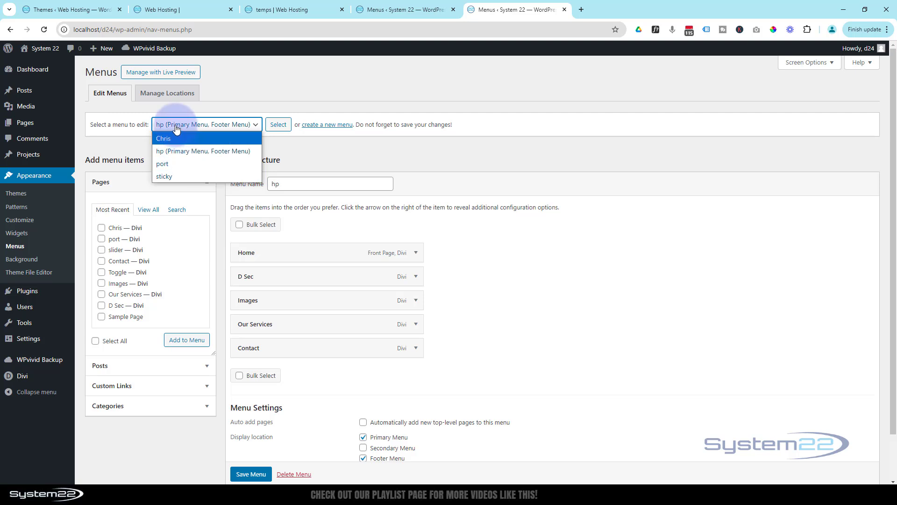
click(529, 258)
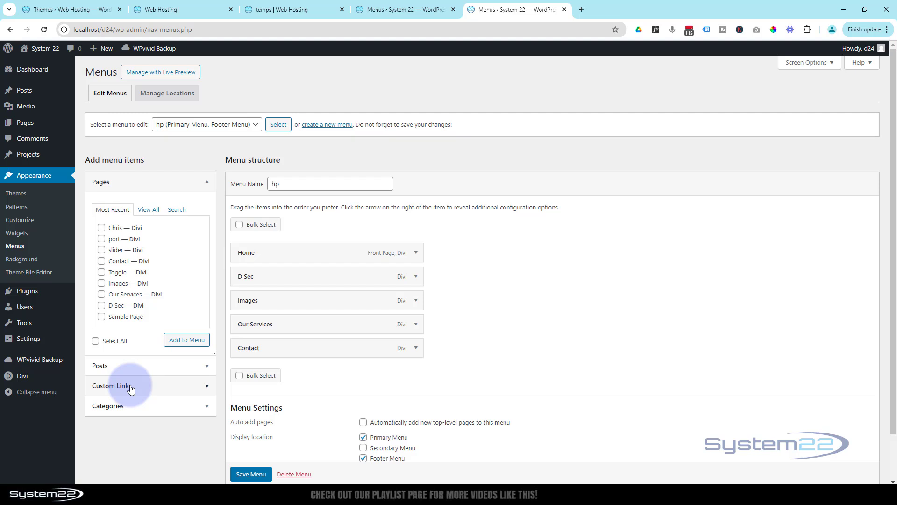
Step: Enter the pasted D Sec address for a new custom link labelled Sale
click(169, 386)
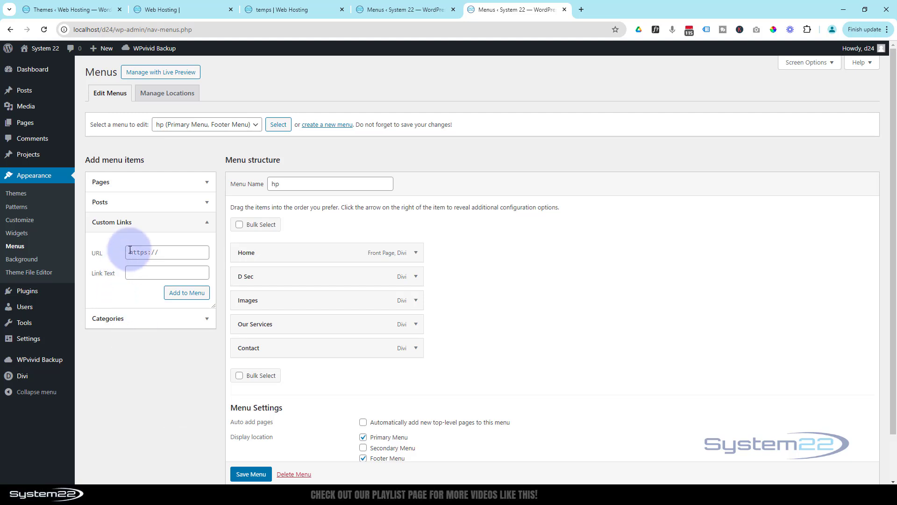
click(131, 251)
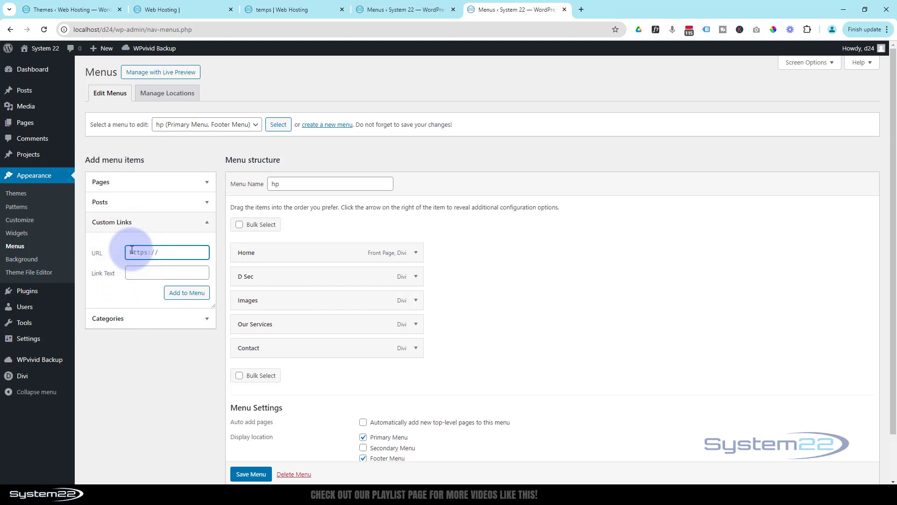
key(ctrl+v)
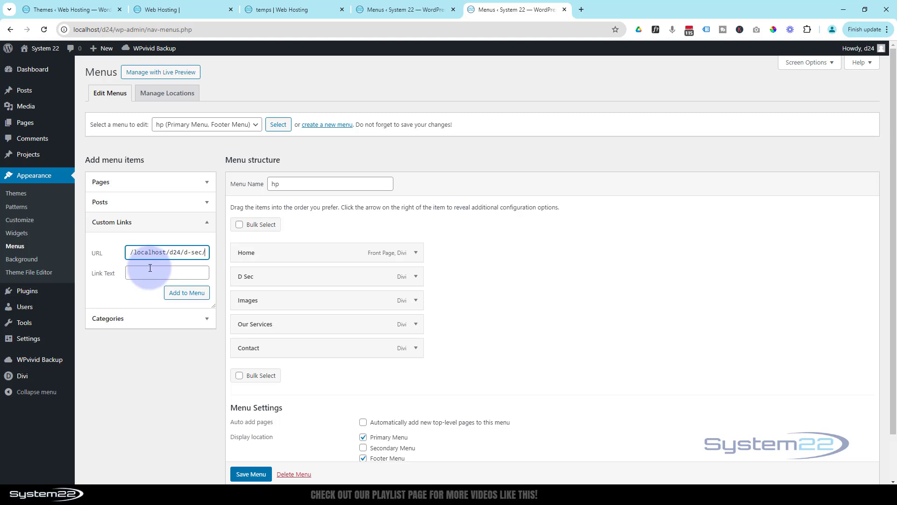
text(#)
text(s)
text(ales)
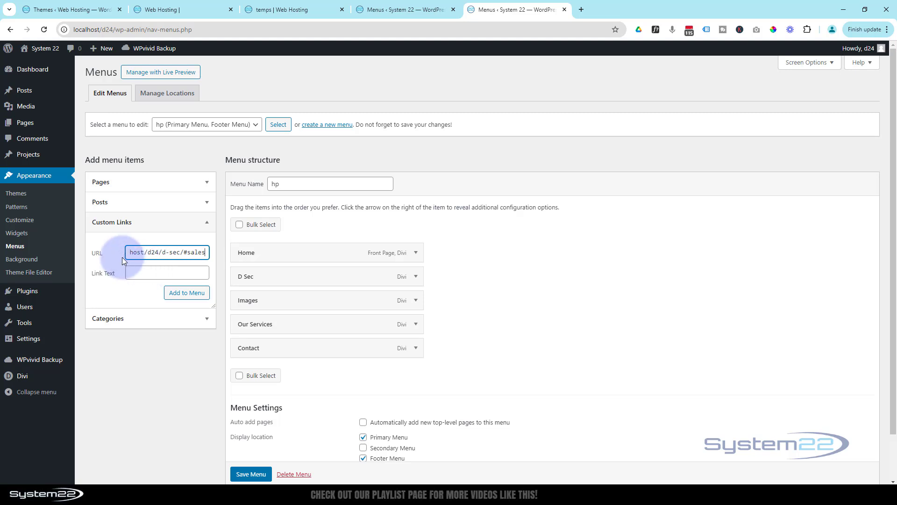
click(131, 278)
text(Sale)
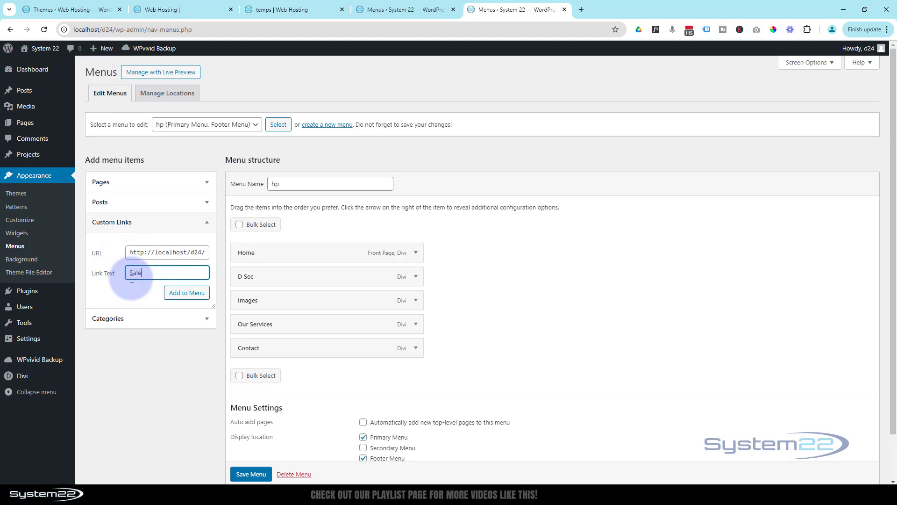
Step: Add the Sale link to the hp menu, move it above Contact, and save
click(180, 295)
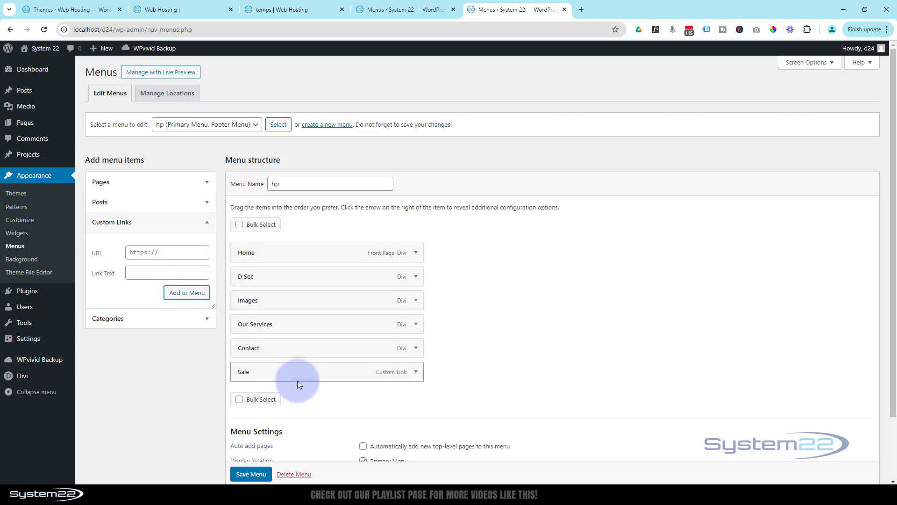
mouse_move(295, 370)
mouse_down()
mouse_move(294, 343)
mouse_move(287, 346)
mouse_move(308, 347)
mouse_move(300, 351)
mouse_up()
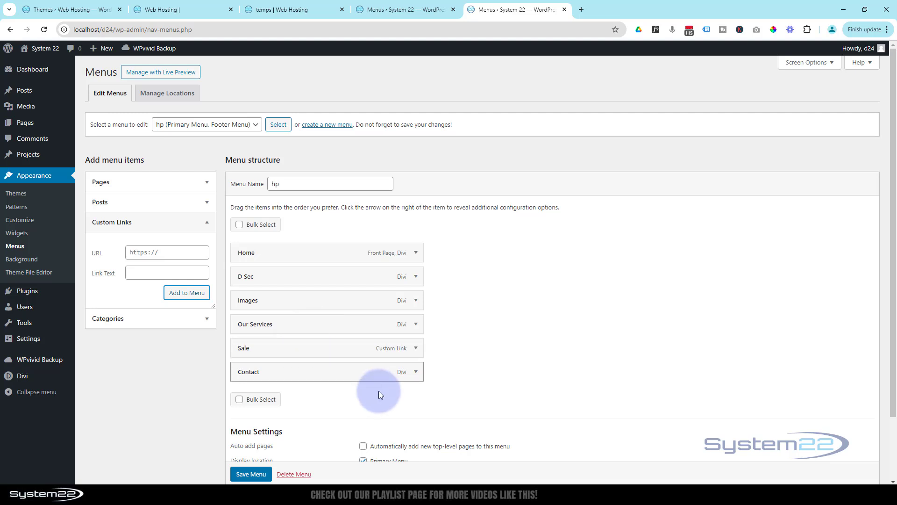
click(251, 474)
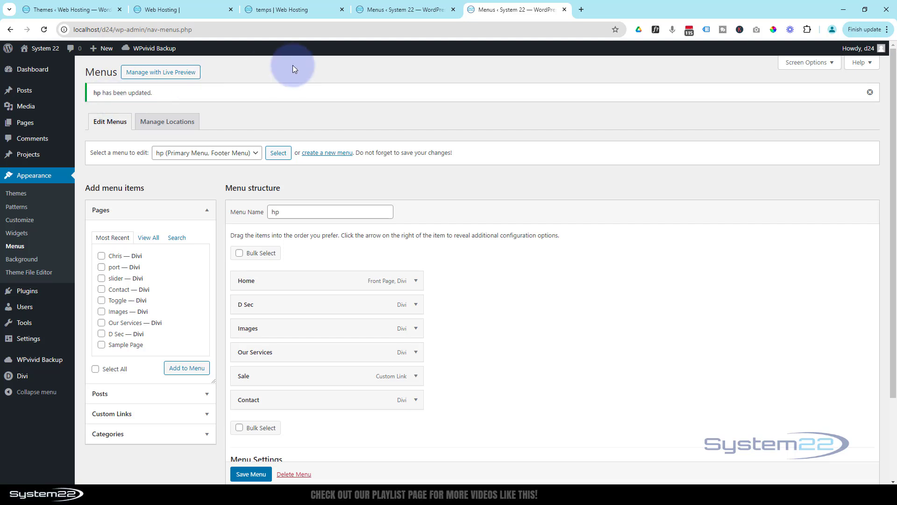
mouse_move(43, 49)
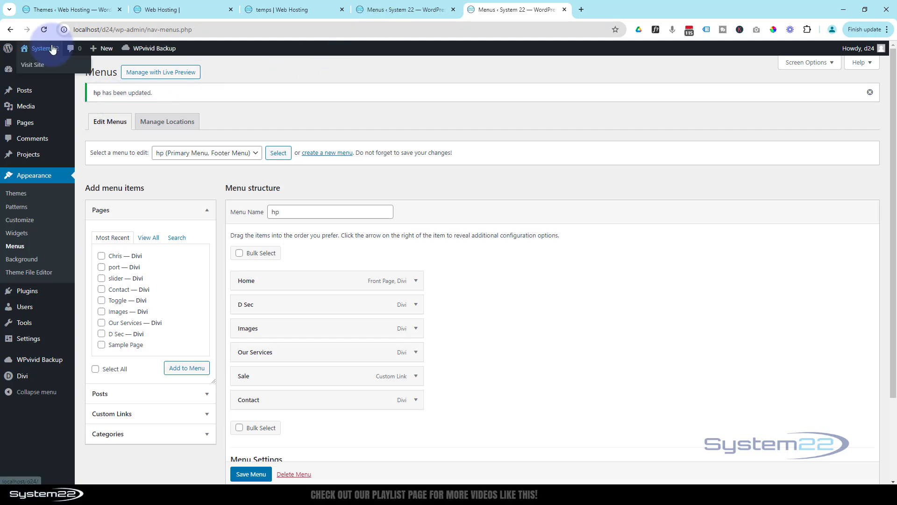
Step: On the live site, test the Sale menu link and Sale On Now! button, returning Home
click(31, 65)
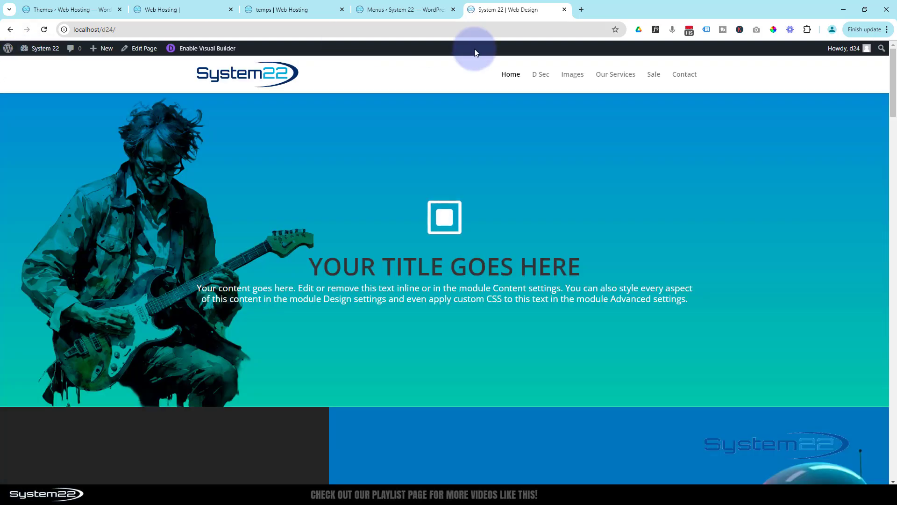
click(654, 74)
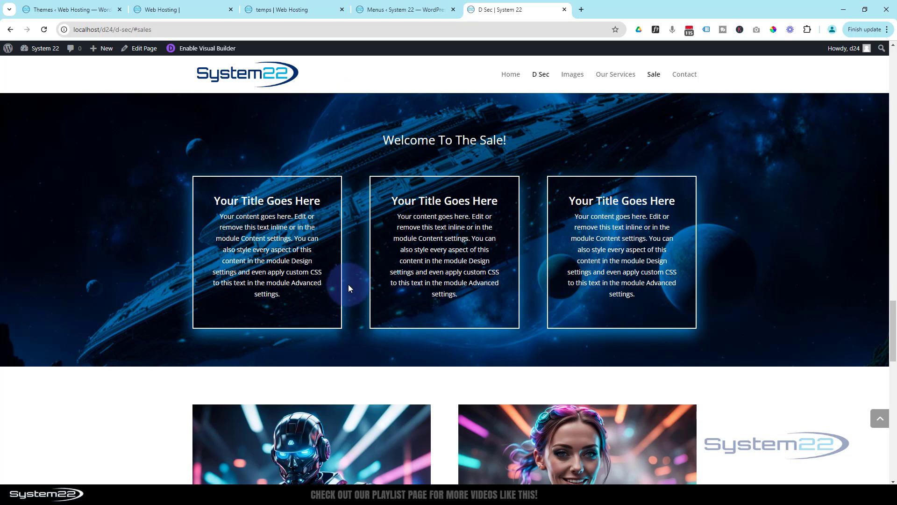
click(511, 74)
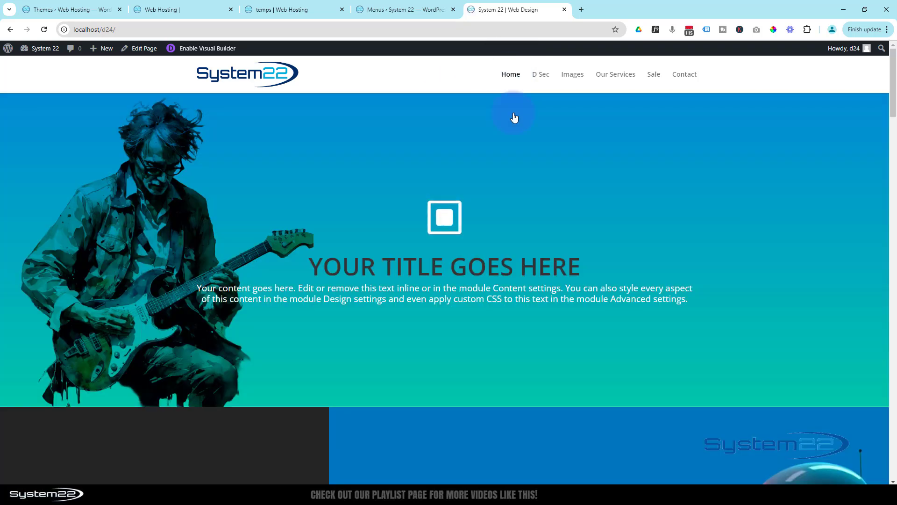
scroll(467, 291, down, 5)
scroll(466, 291, down, 2)
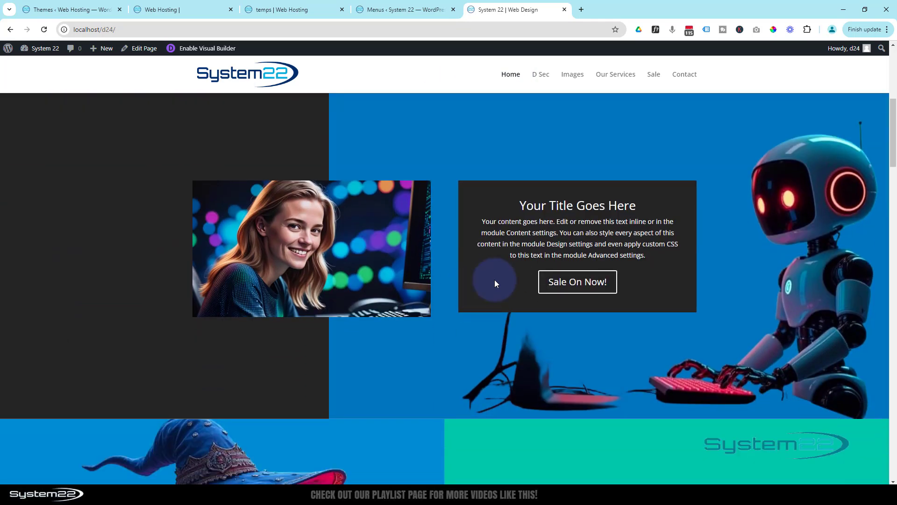
click(563, 286)
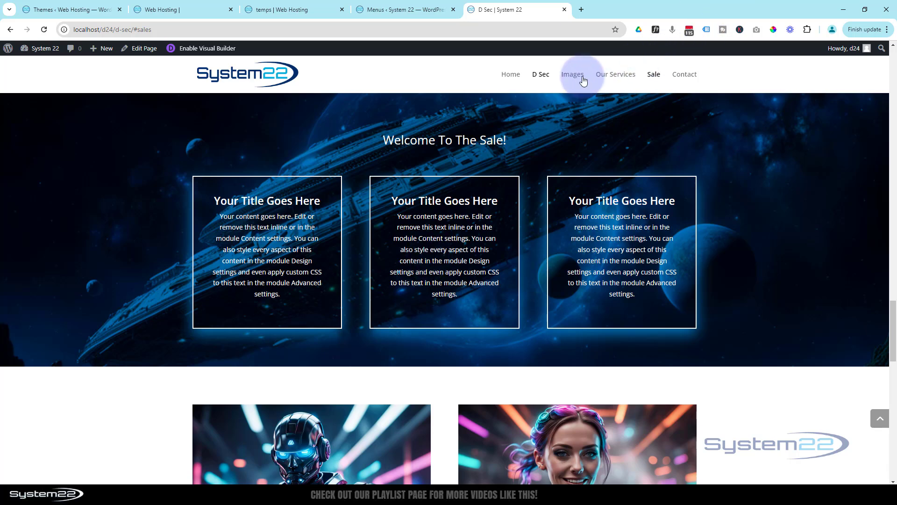
click(504, 76)
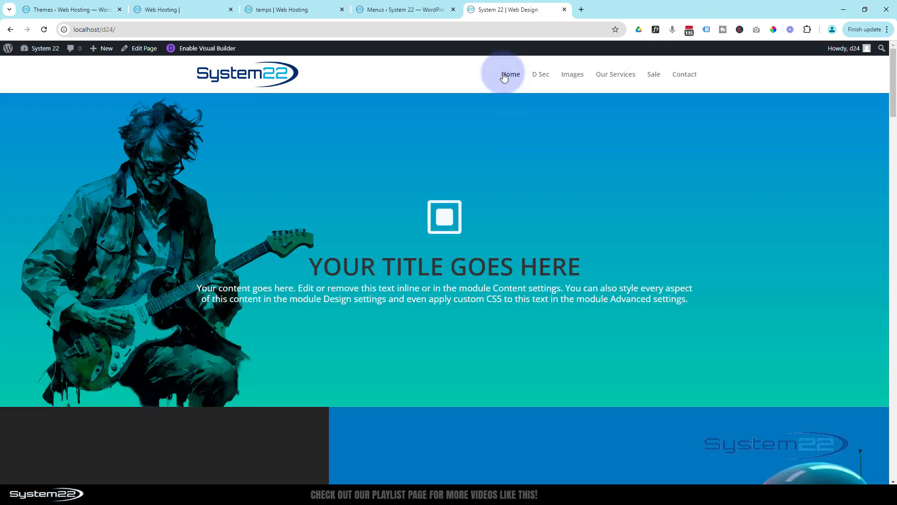
click(218, 48)
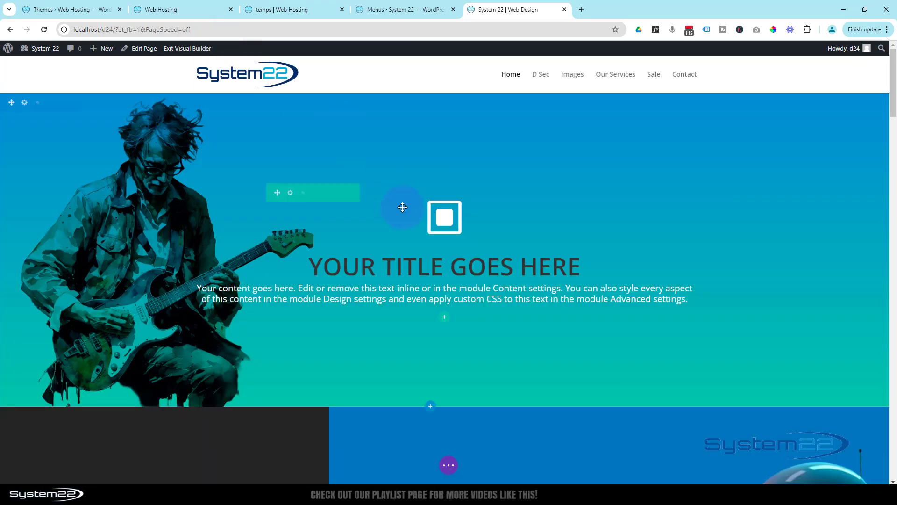
scroll(402, 207, down, 3)
scroll(403, 207, down, 3)
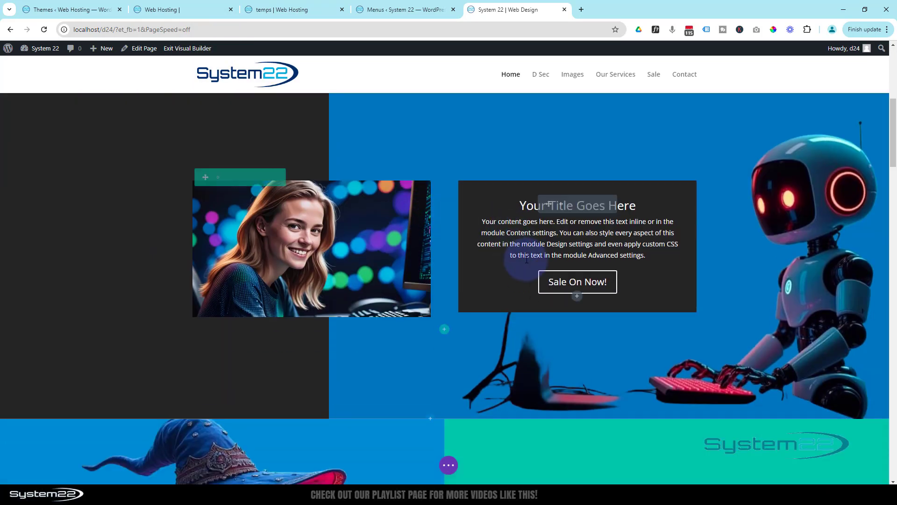
click(561, 205)
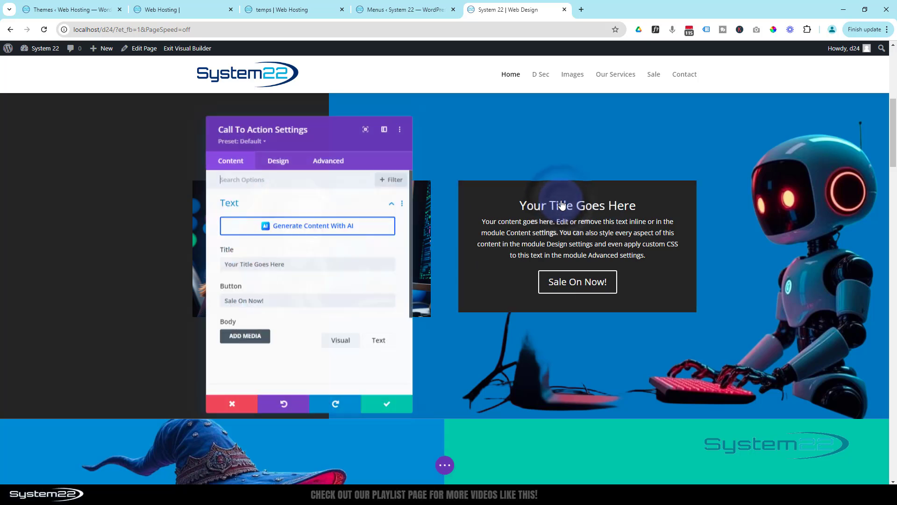
scroll(333, 260, down, 5)
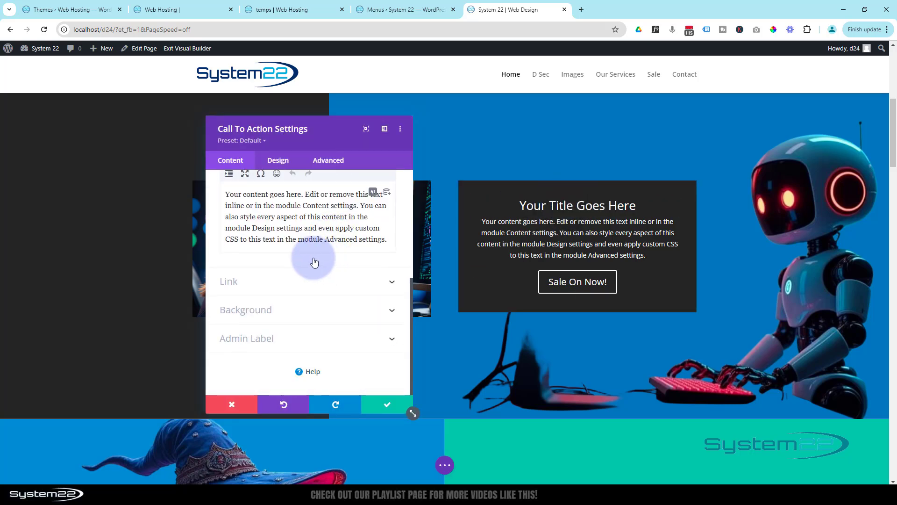
click(294, 282)
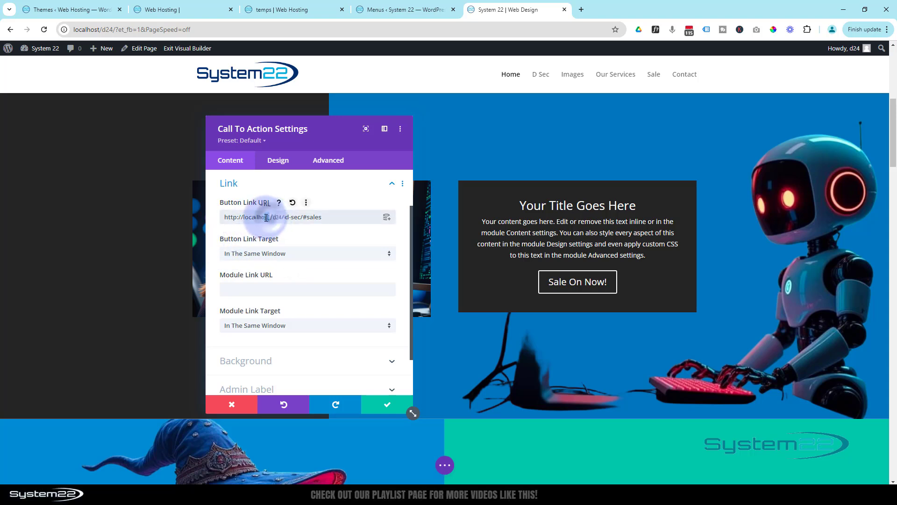
drag(270, 218, 222, 218)
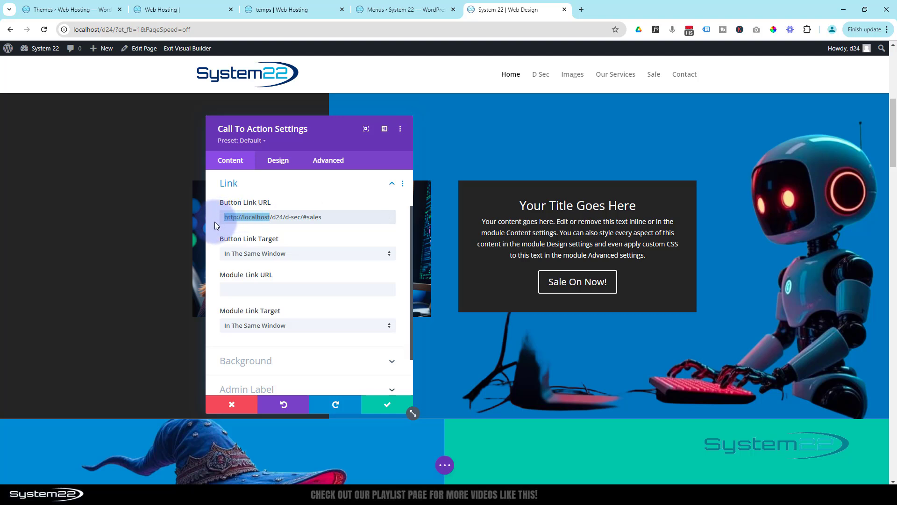
key(Delete)
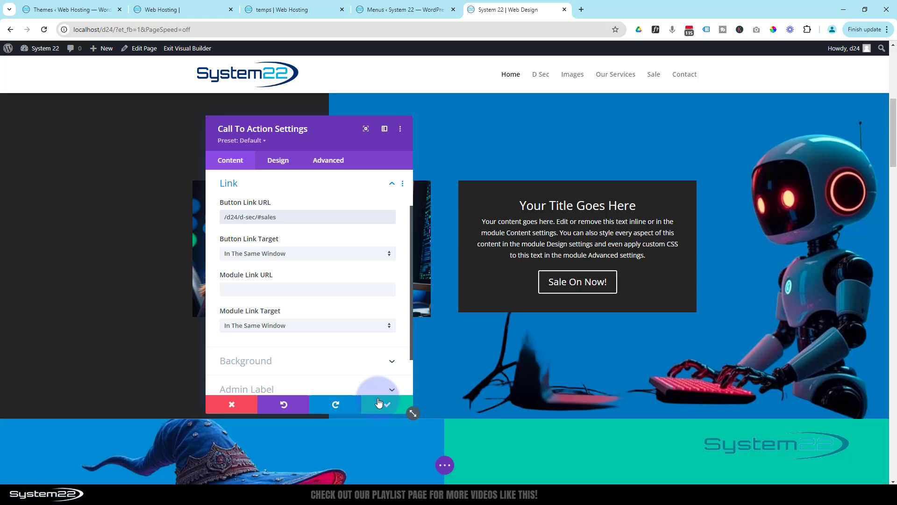
Step: Apply the call-to-action link change and save the Home page
click(386, 405)
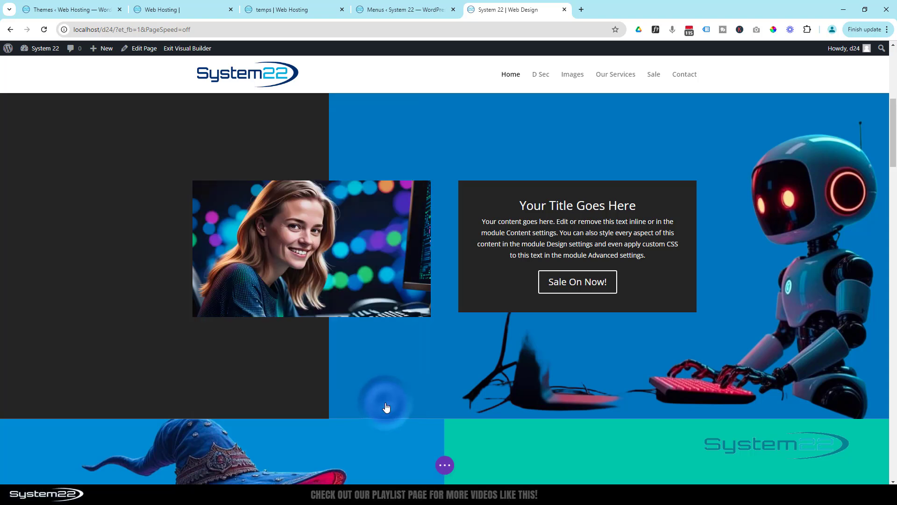
click(446, 466)
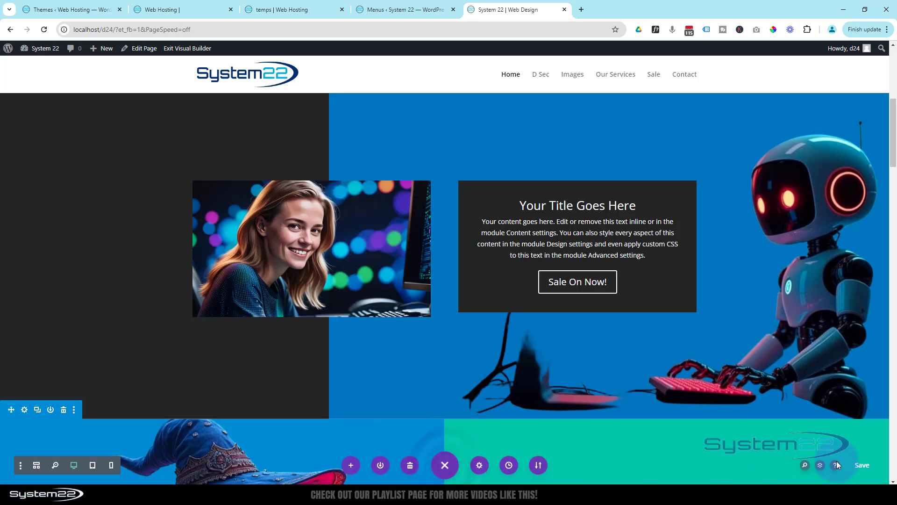
click(859, 468)
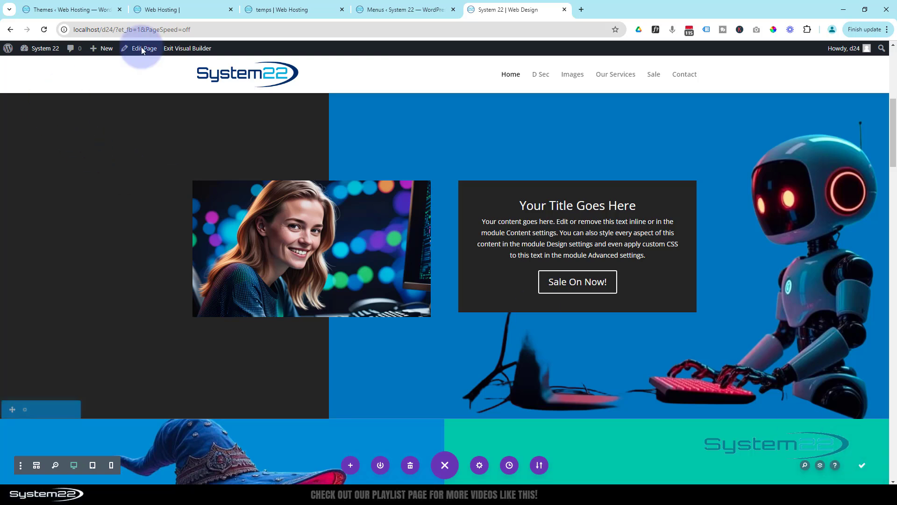
Step: On the live site, test Sale On Now! and the Sale menu link; both reach D Sec's Welcome To The Sale! section
click(188, 48)
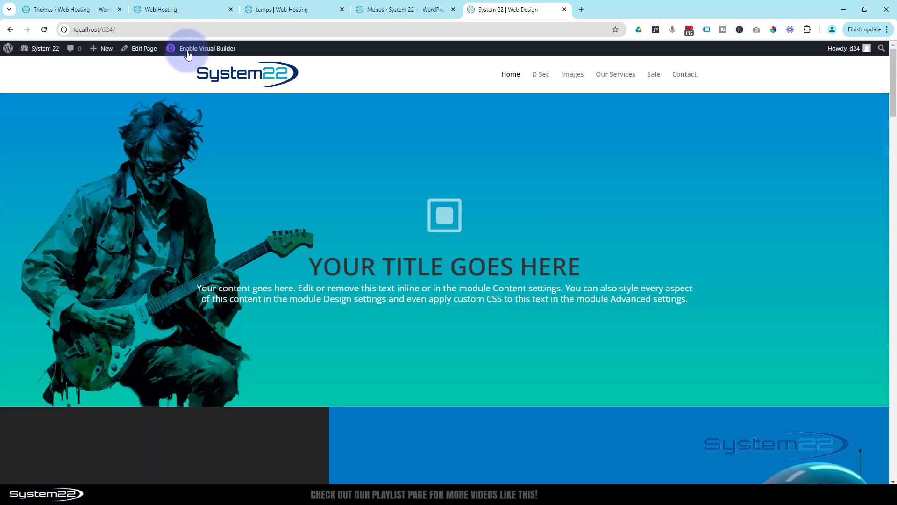
scroll(530, 156, down, 5)
scroll(531, 156, down, 3)
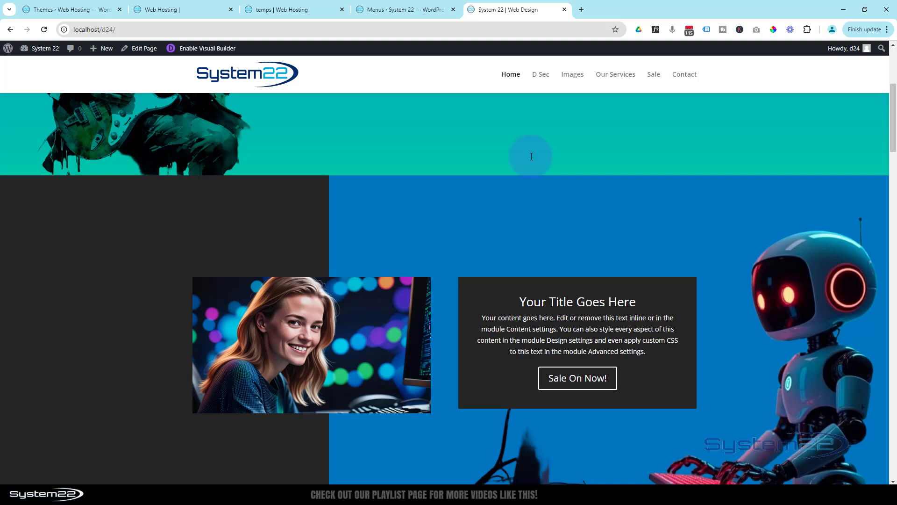
scroll(501, 161, down, 2)
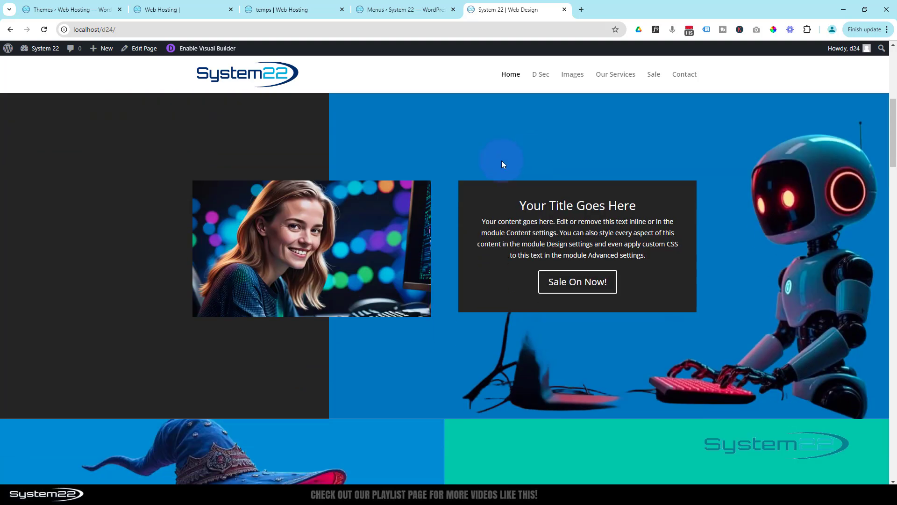
click(554, 283)
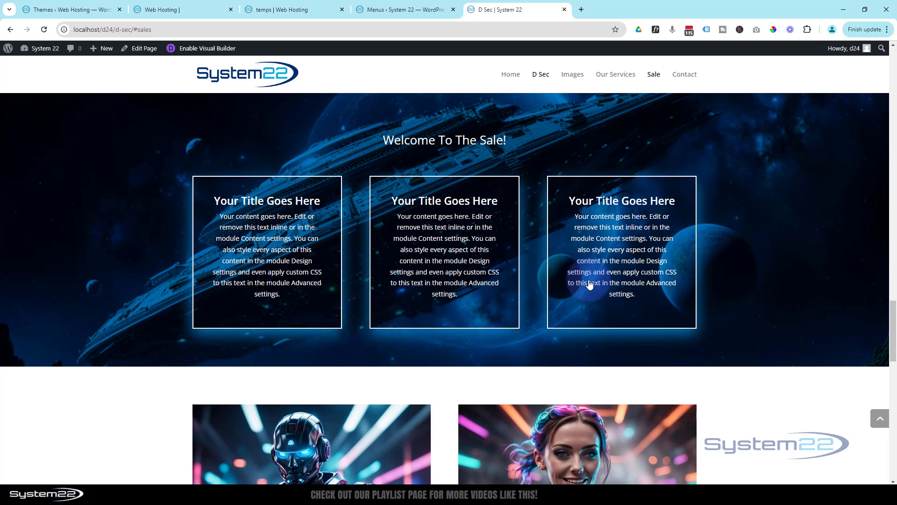
click(227, 77)
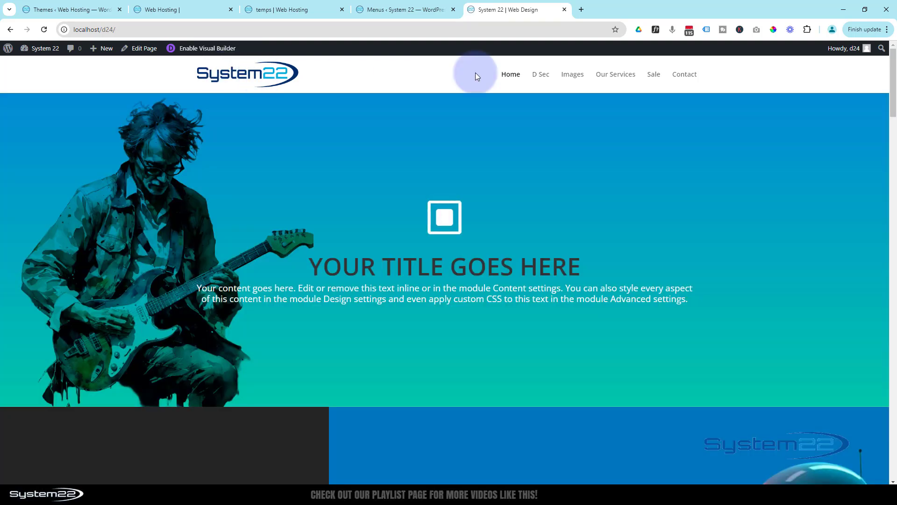
click(657, 75)
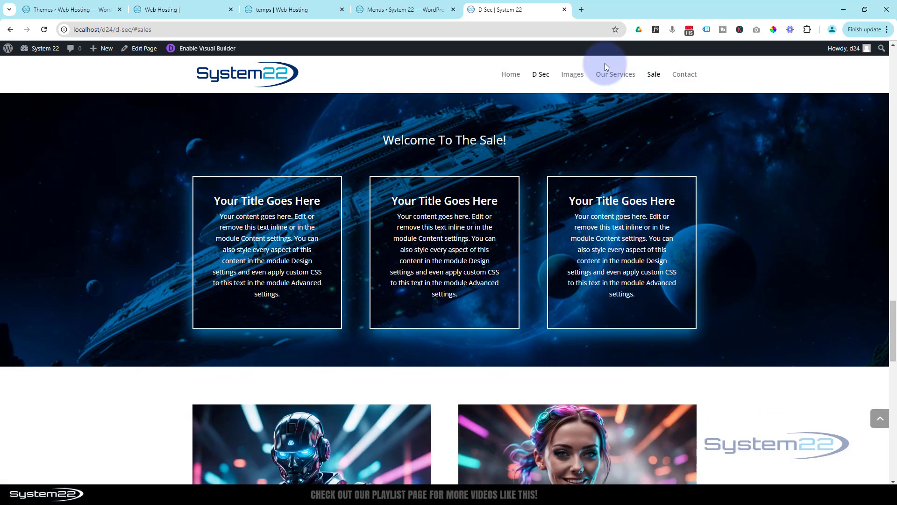
click(619, 77)
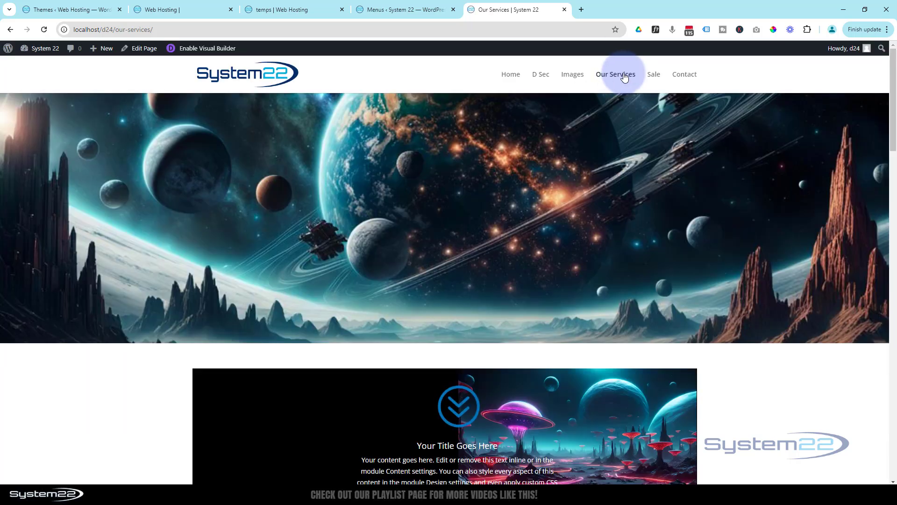
click(654, 74)
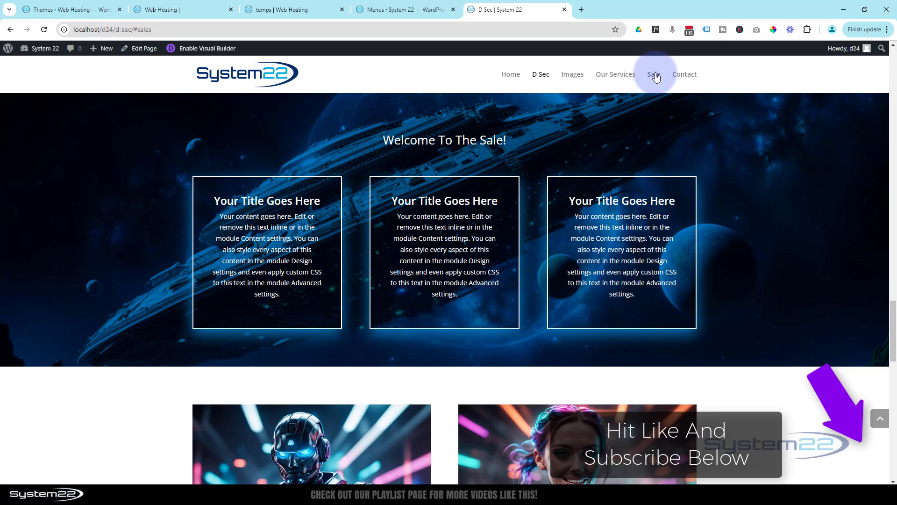
click(229, 79)
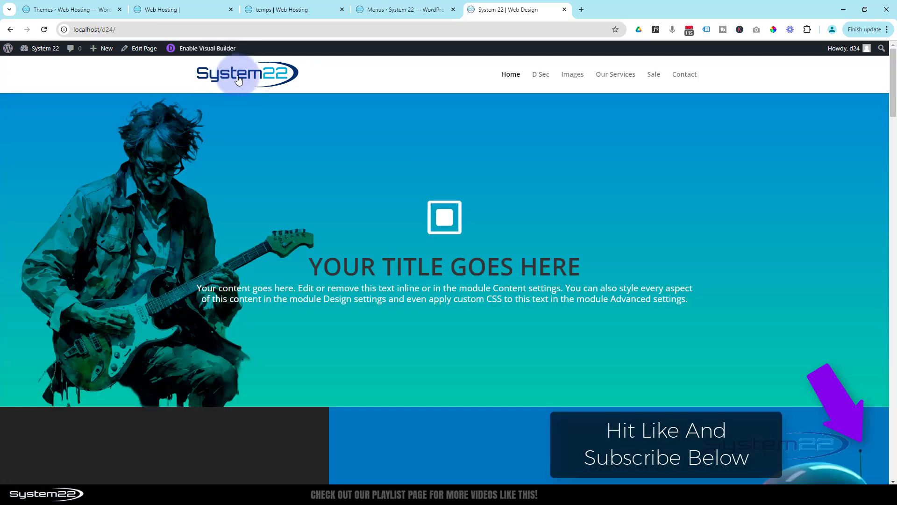
click(653, 75)
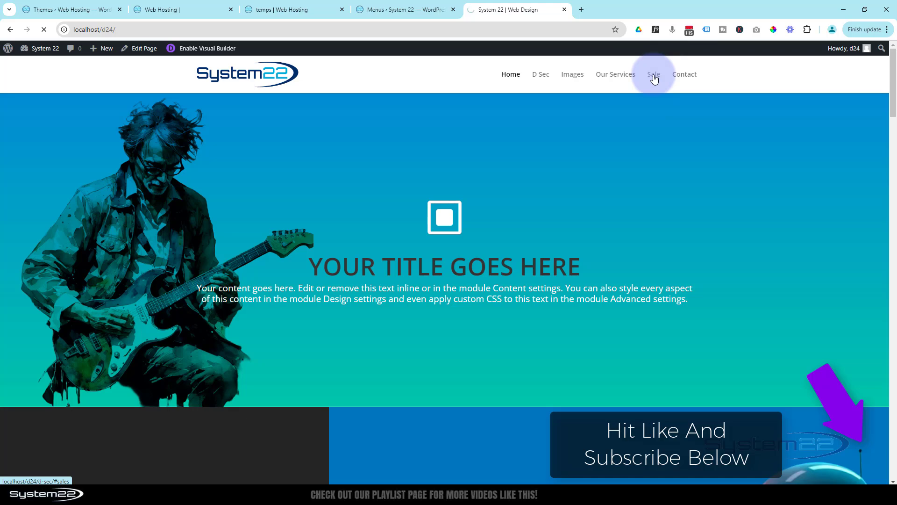